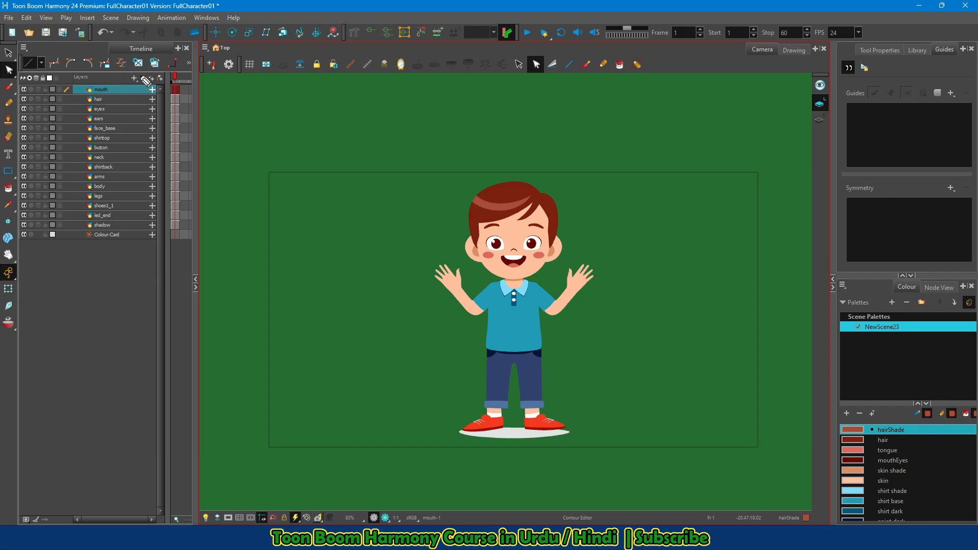
click(135, 79)
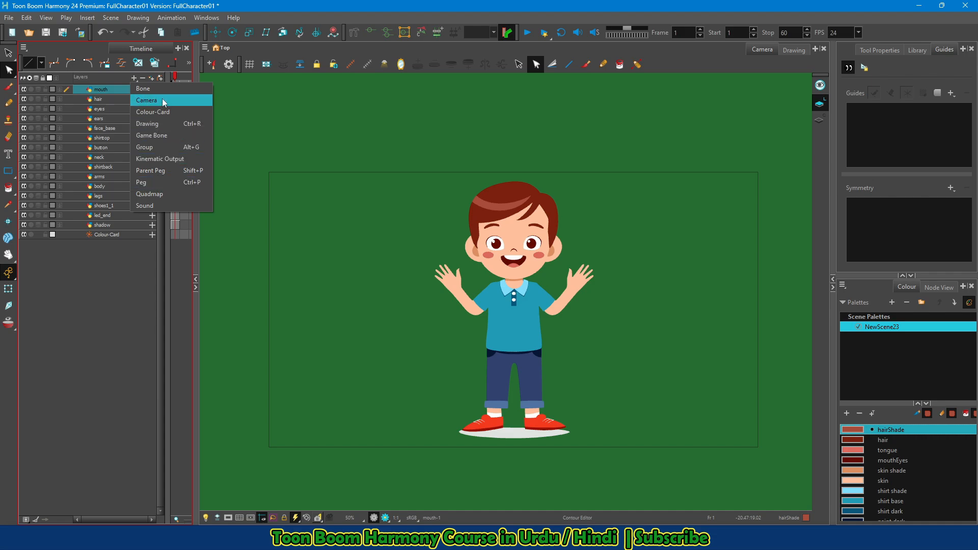
click(124, 76)
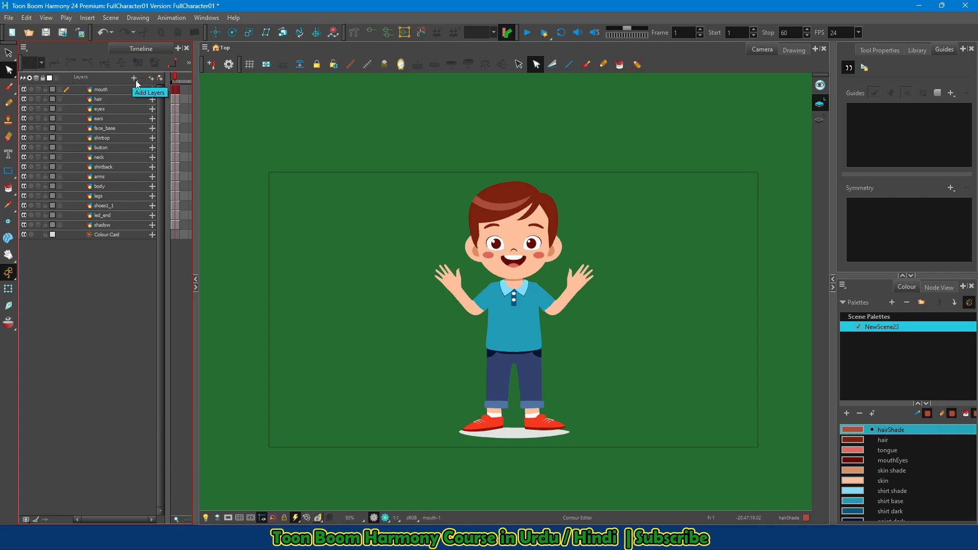
click(134, 78)
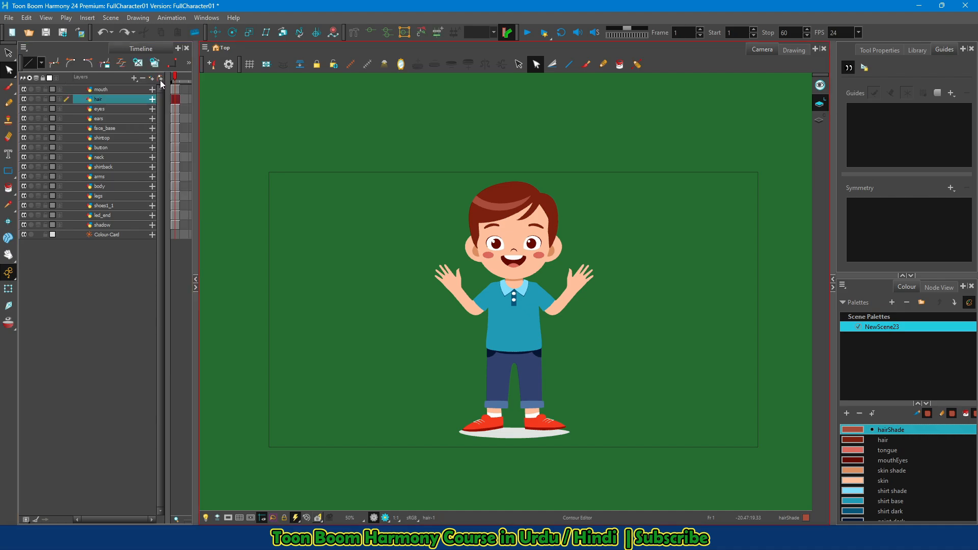
click(134, 79)
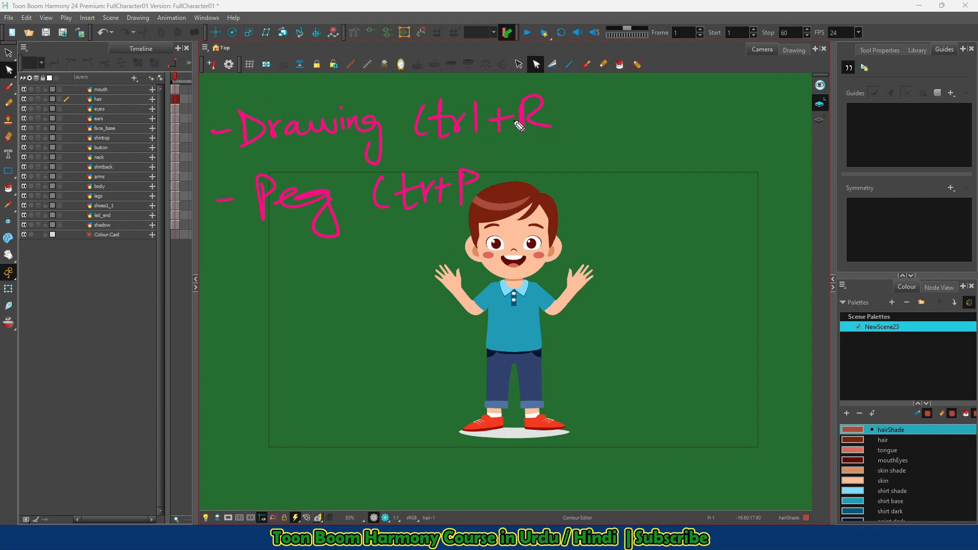
drag(567, 110, 641, 103)
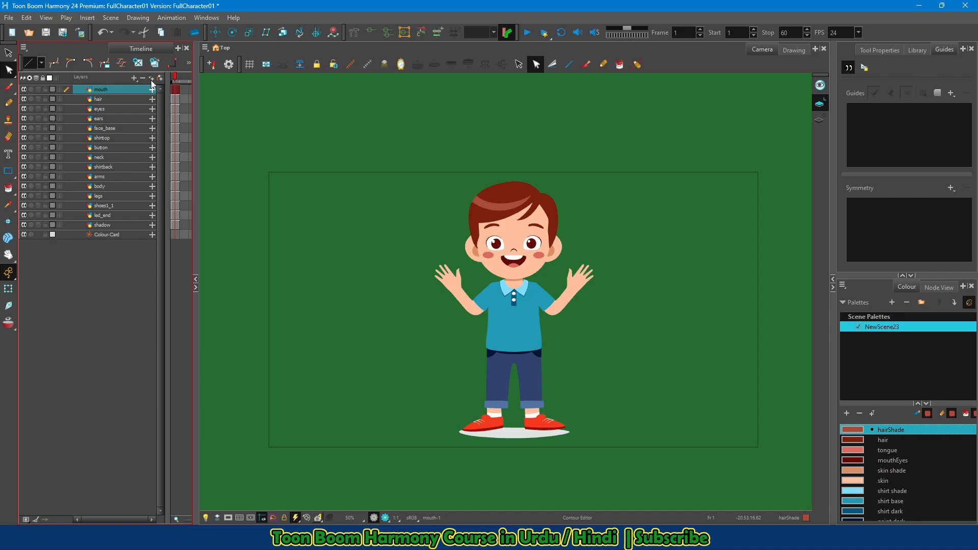
- Add a drawing layer named Drawing above the mouth layer, with vector line art and vector colour art
click(135, 79)
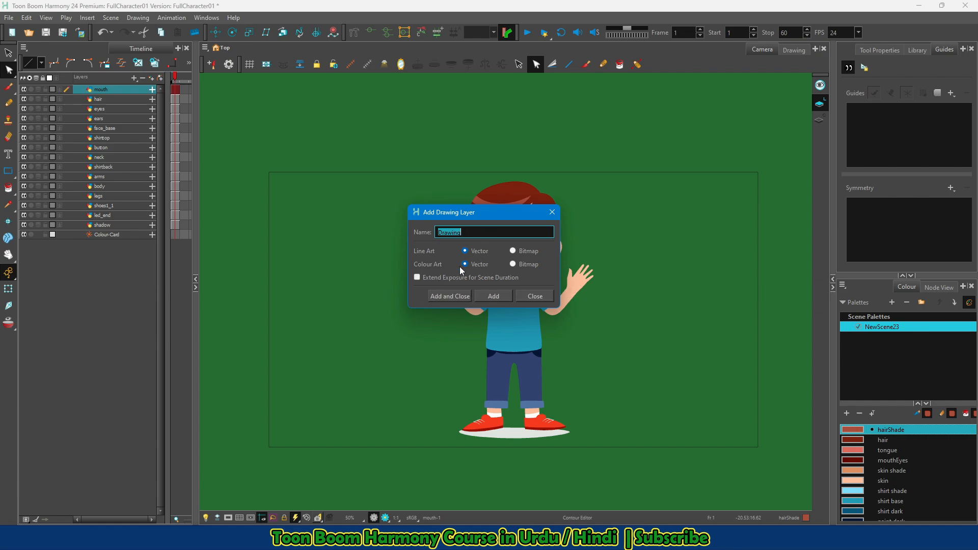
click(446, 295)
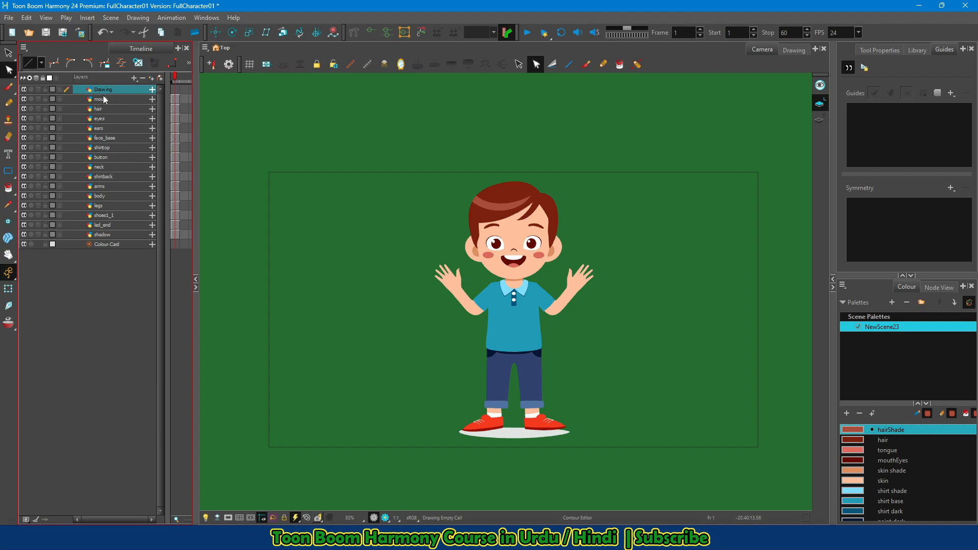
- Paint a wavy test brush stroke across the character on the Drawing layer and delete it
click(586, 65)
mouse_move(447, 134)
mouse_down()
mouse_move(474, 214)
mouse_move(661, 378)
mouse_up()
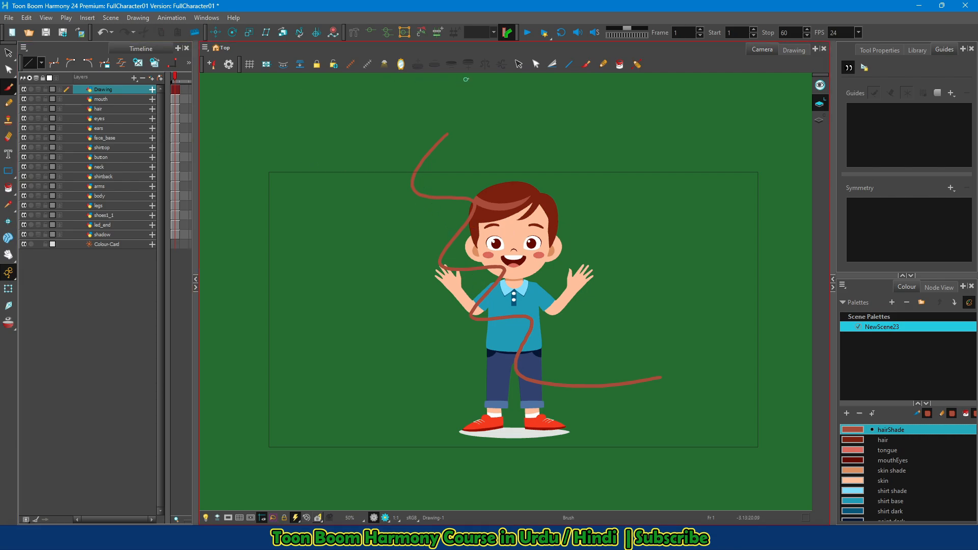
click(519, 65)
key(ctrl+a)
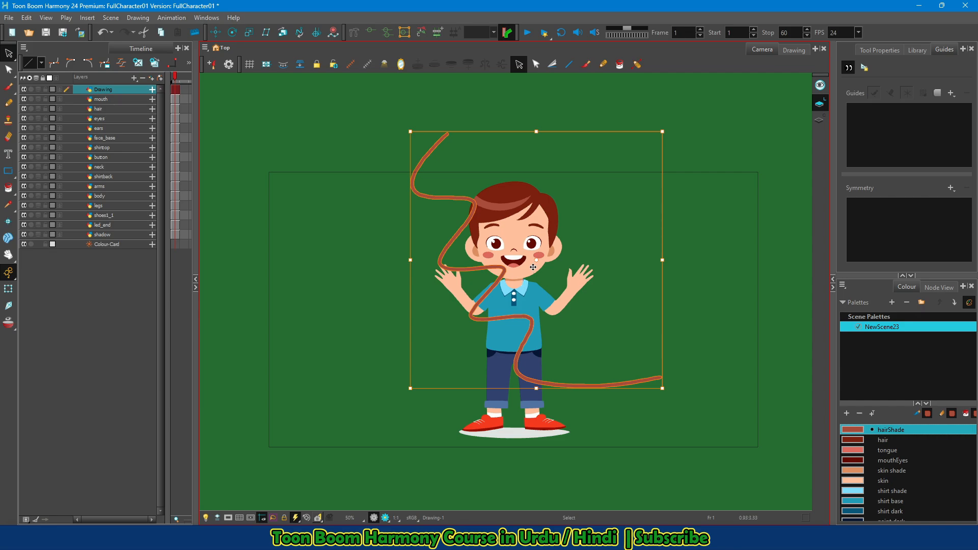
key(Delete)
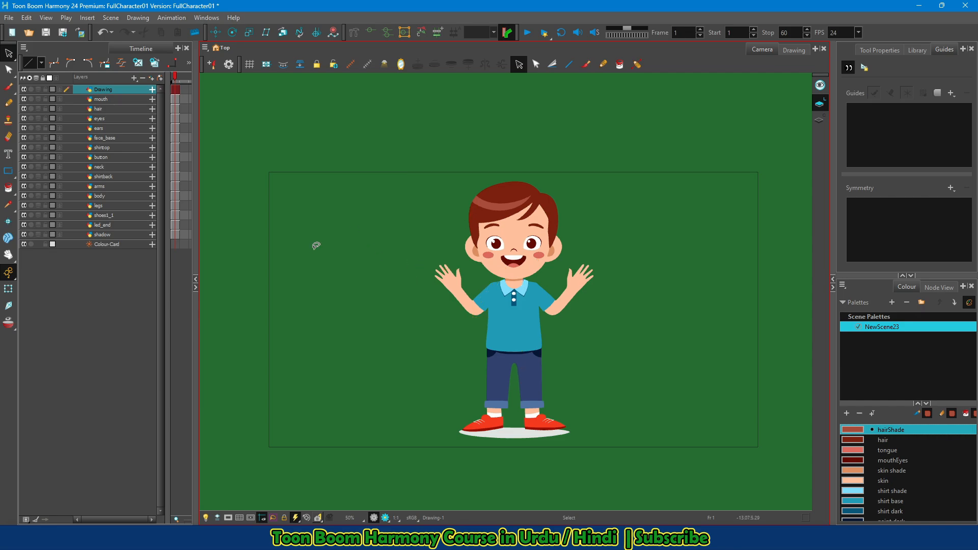
- Add 18 more vector drawing layers, keeping the default name Drawing, and close the layer creation dialog
key(ctrl+r)
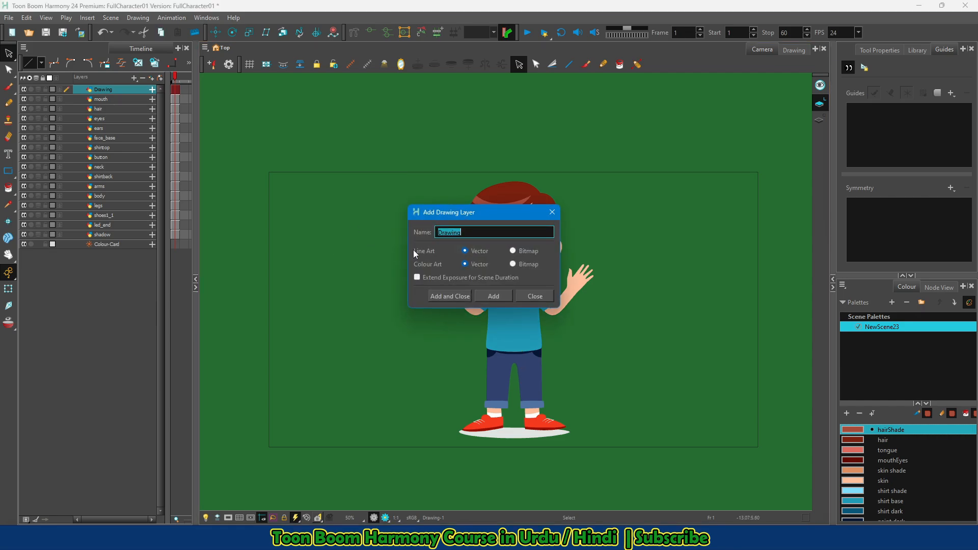
click(495, 298)
click(496, 297)
click(497, 298)
click(498, 297)
click(499, 296)
click(499, 295)
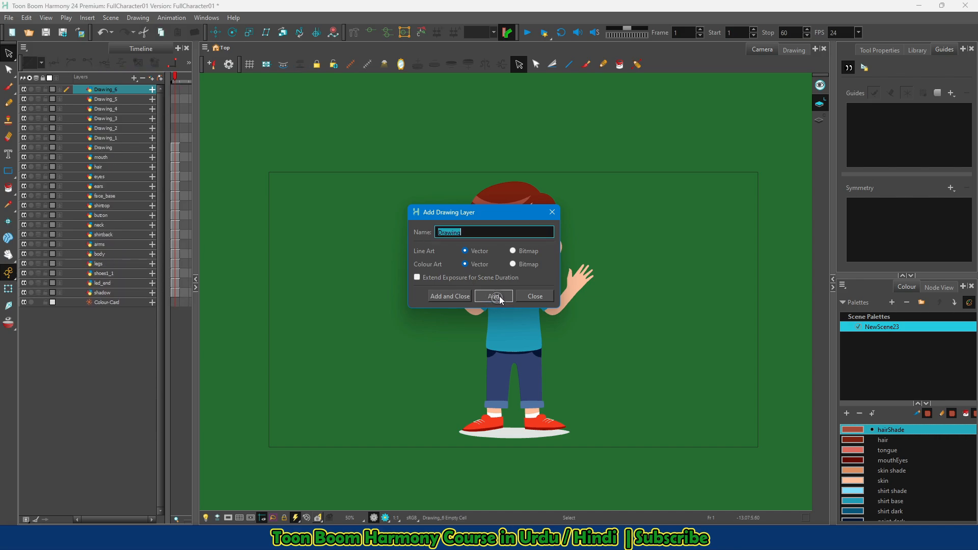
click(499, 297)
click(500, 298)
click(499, 298)
click(499, 297)
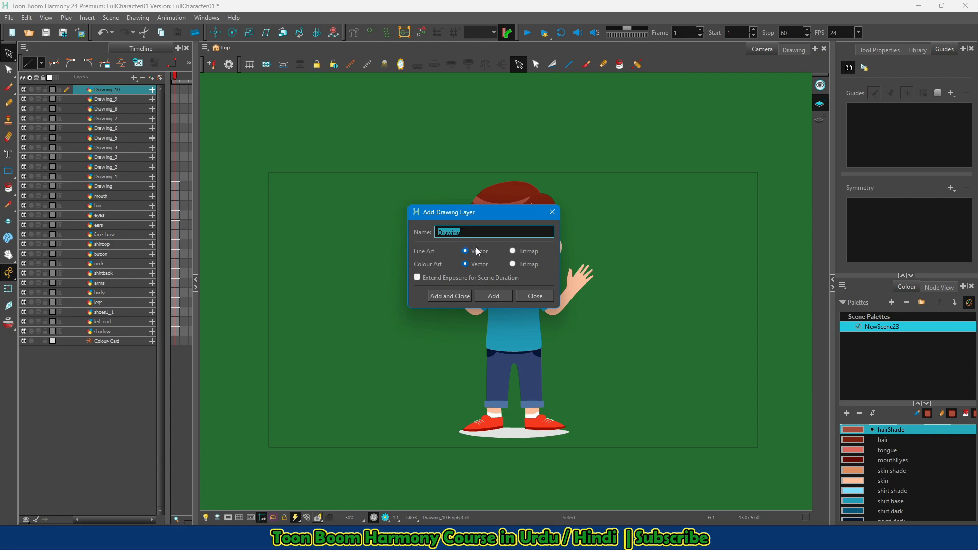
click(493, 296)
click(493, 296)
click(493, 298)
click(494, 298)
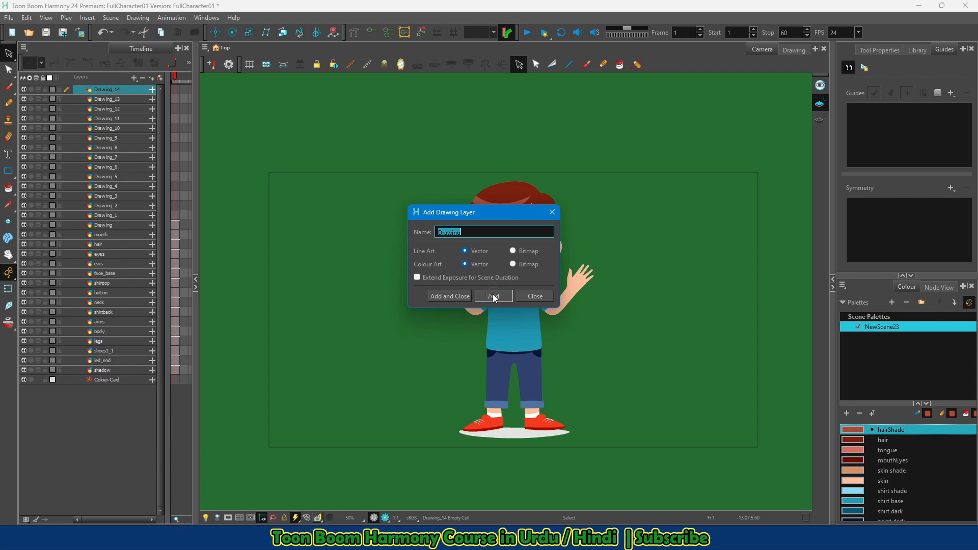
click(494, 298)
click(494, 298)
click(493, 298)
click(493, 297)
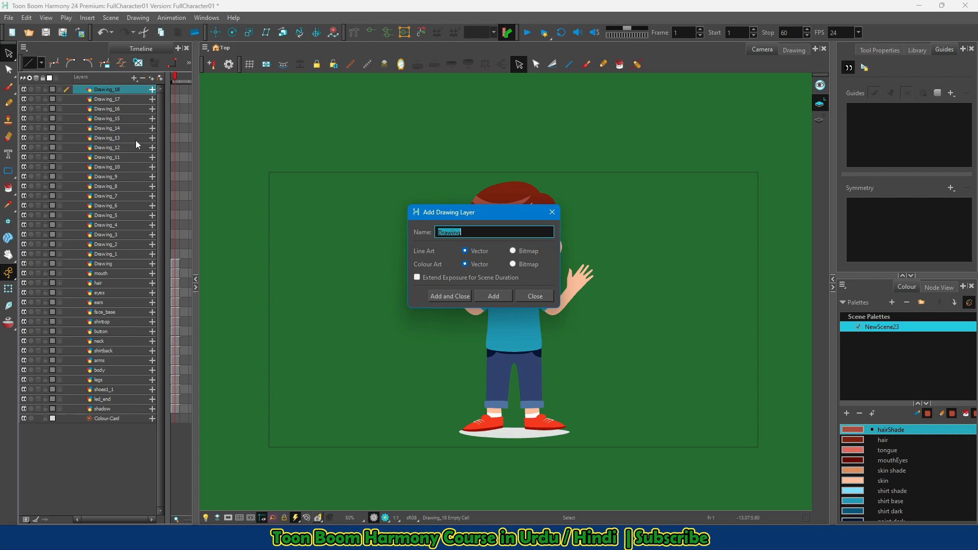
click(535, 297)
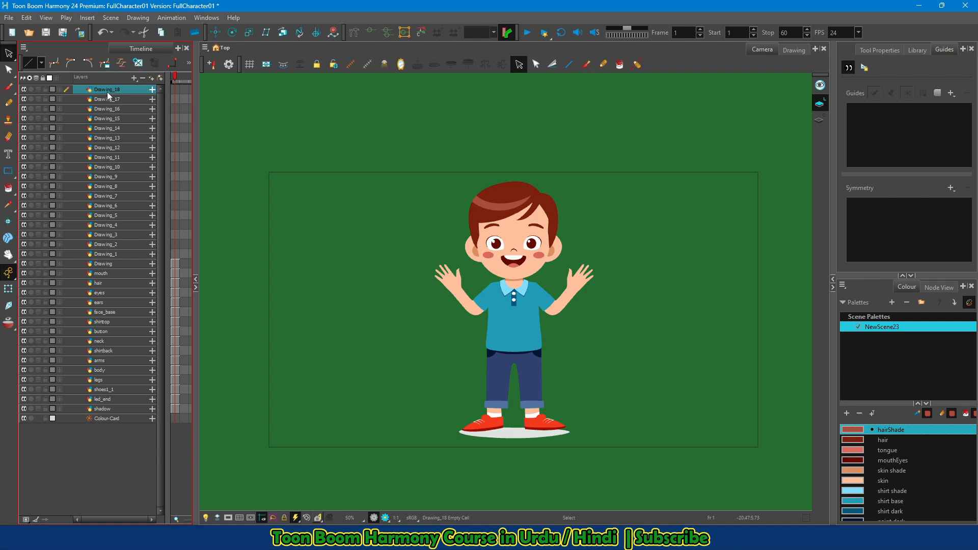
- Delete the two topmost drawing layers, Drawing_18 and Drawing_17
click(143, 79)
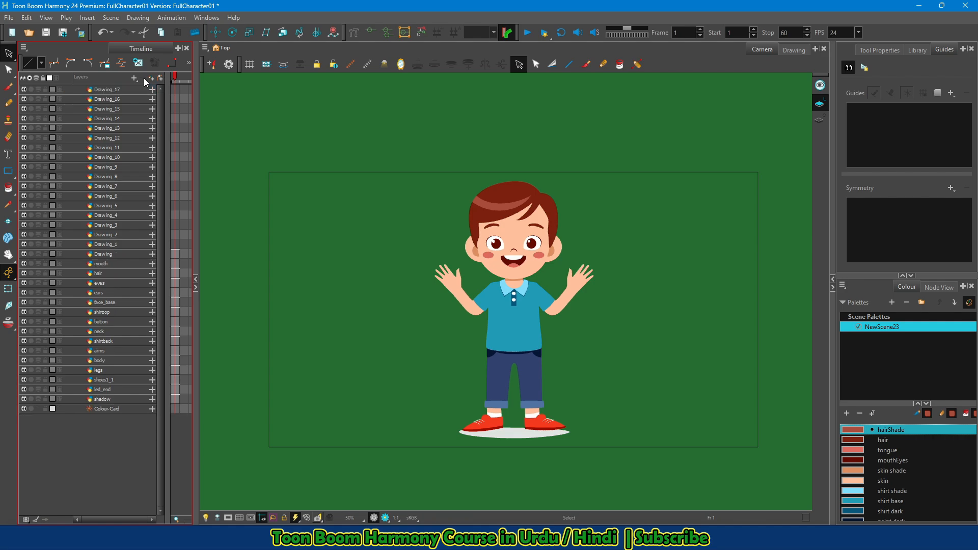
right_click(102, 90)
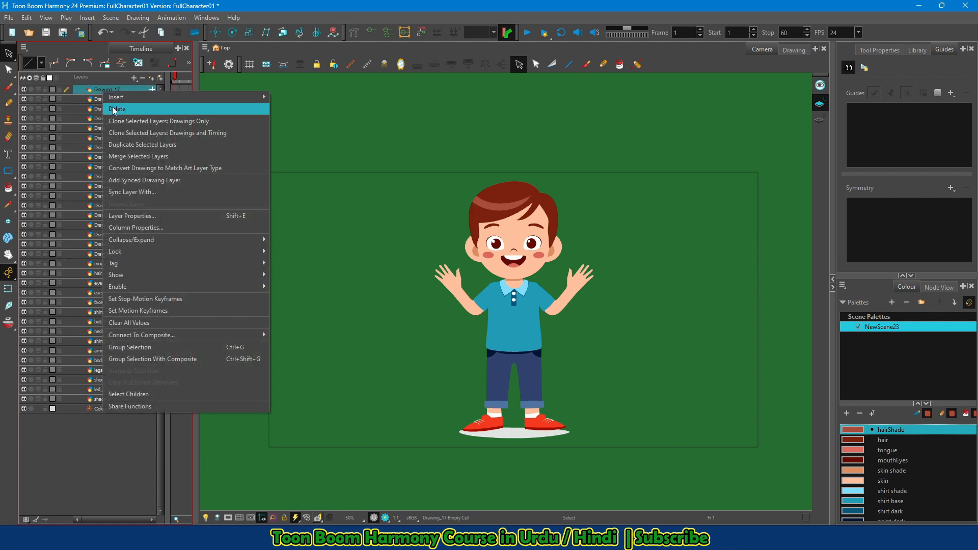
click(113, 109)
- Lock the Drawing_11 layer and unlock it again
click(107, 118)
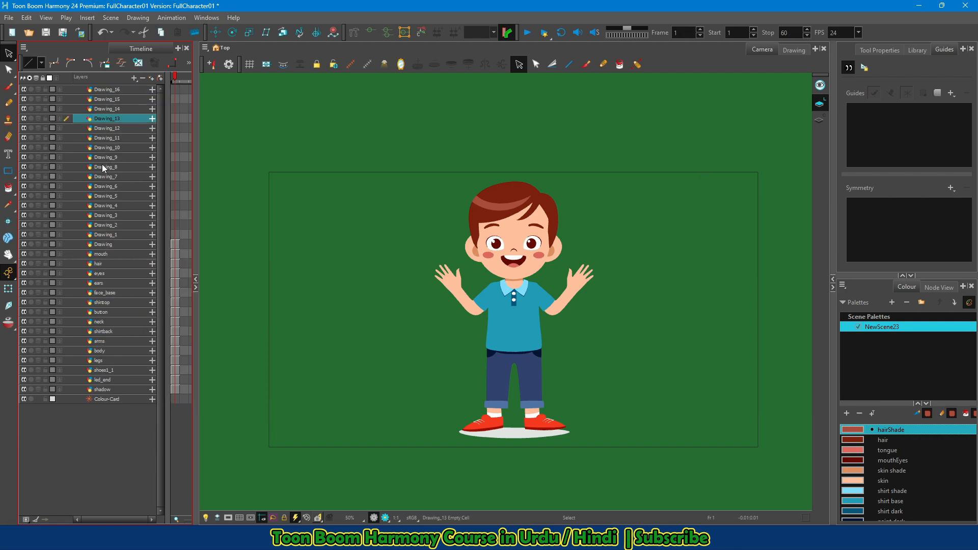
click(110, 139)
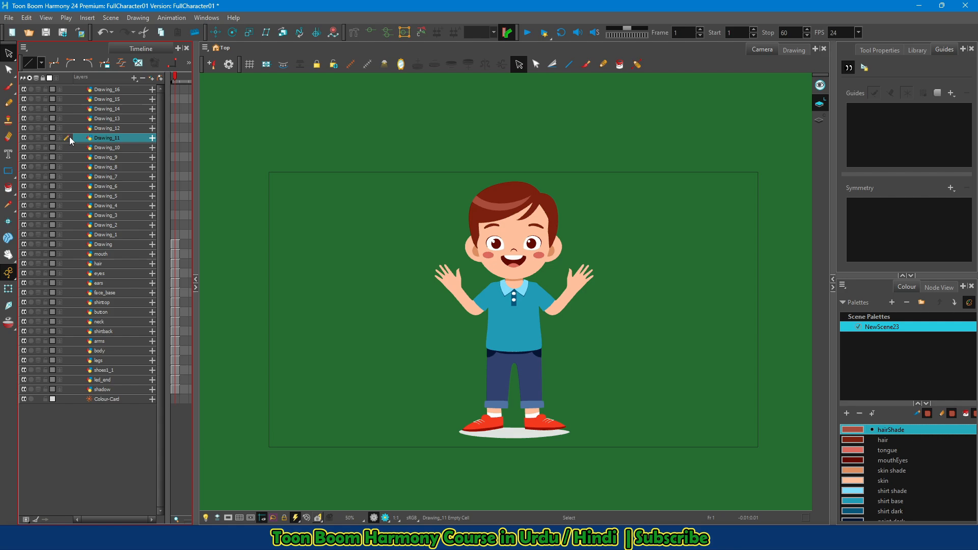
click(45, 138)
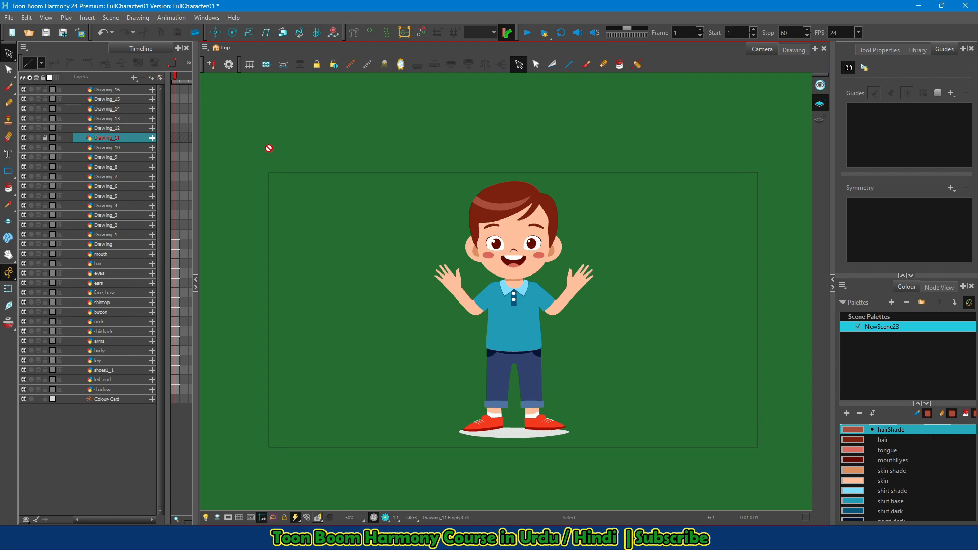
click(45, 137)
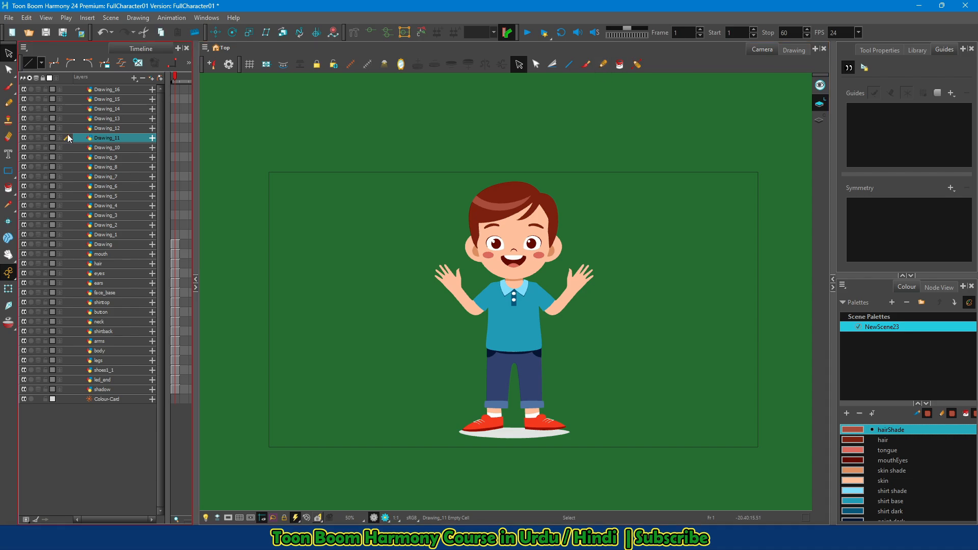
click(46, 138)
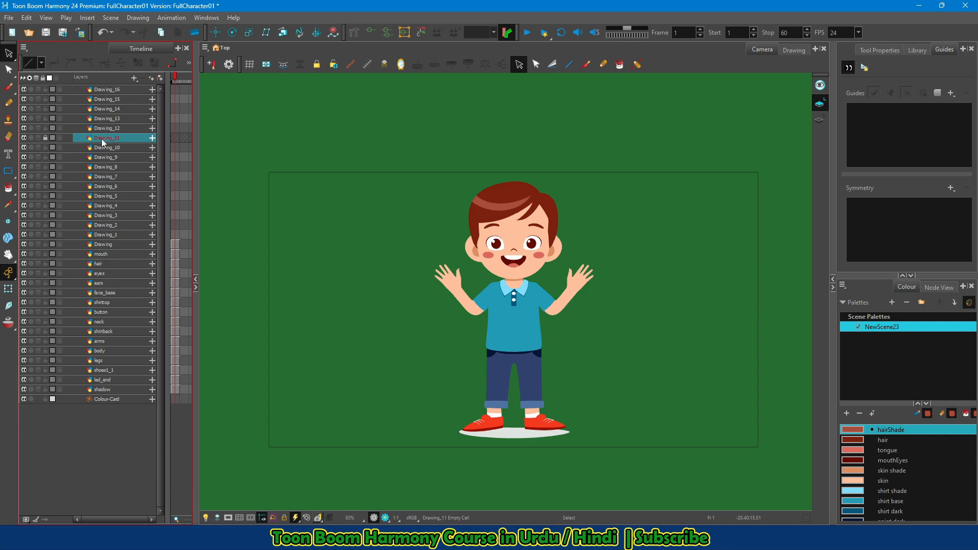
key(ctrl+shift+3)
drag(184, 123, 171, 155)
mouse_move(200, 130)
mouse_down()
mouse_move(180, 158)
mouse_move(210, 162)
mouse_up()
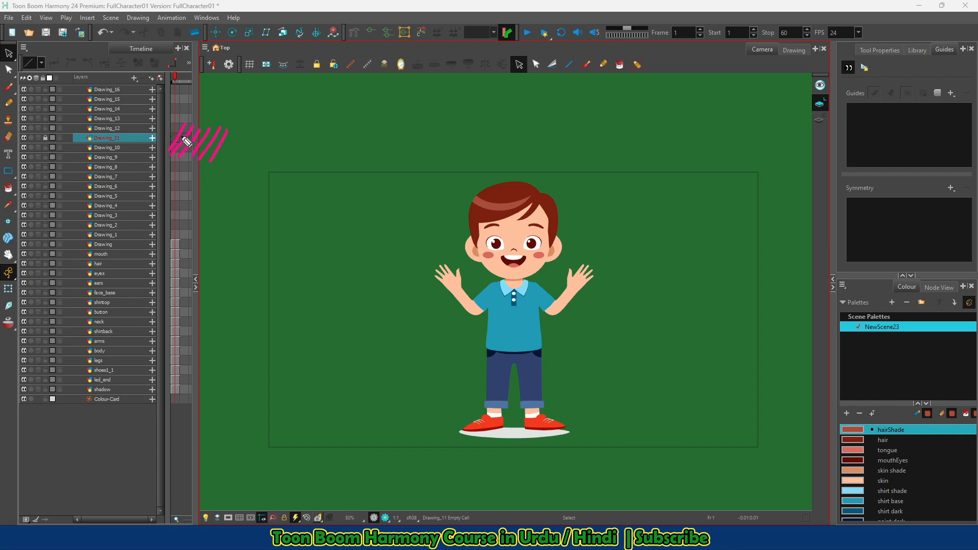
key(Escape)
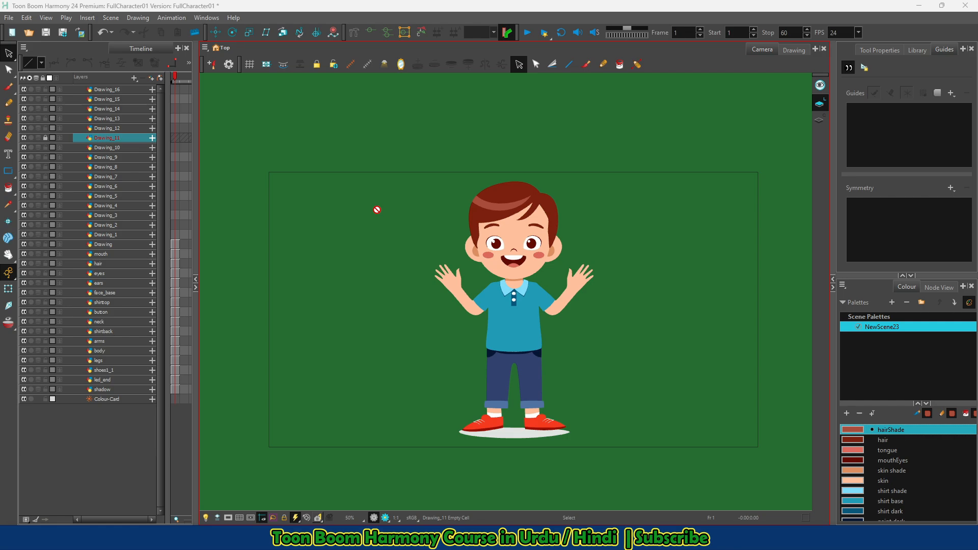
click(48, 145)
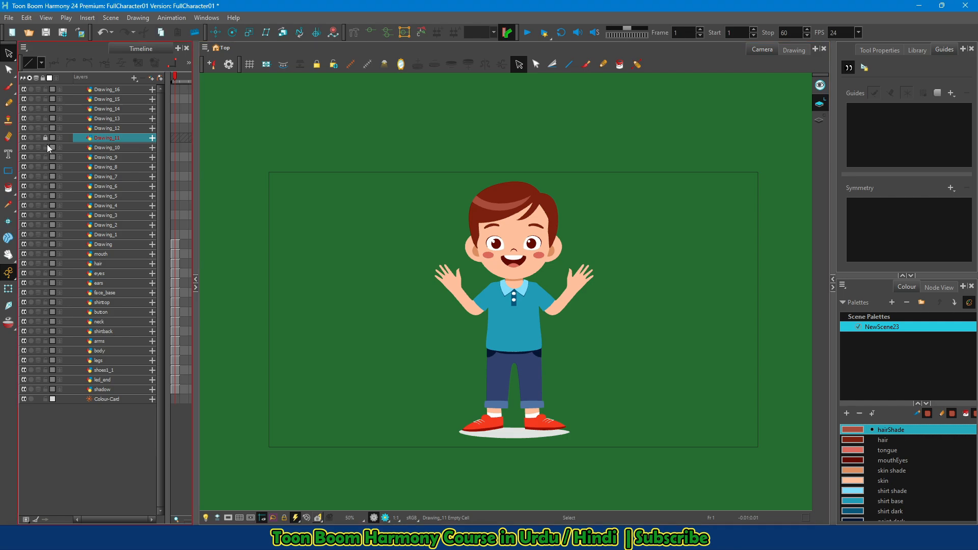
click(44, 138)
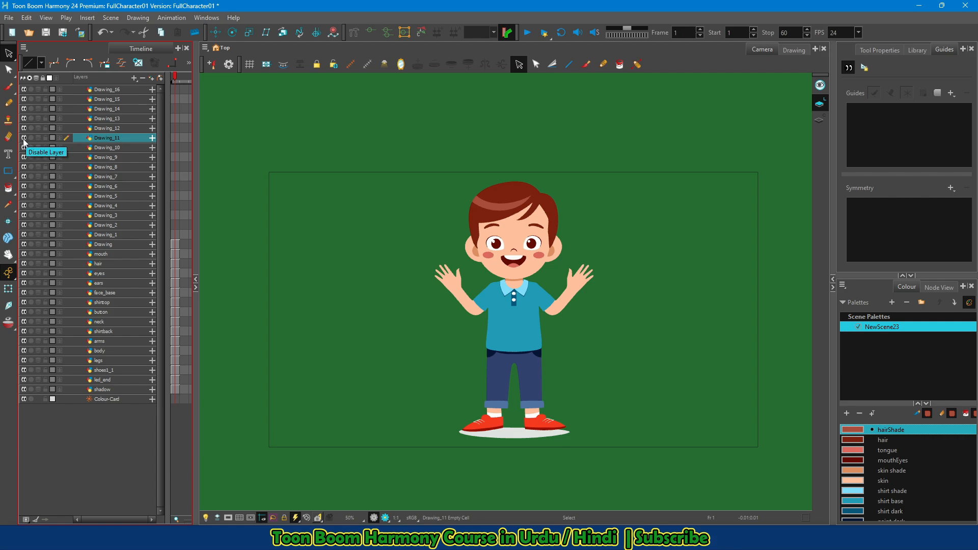
- Disable the face_base layer and enable it again
click(23, 292)
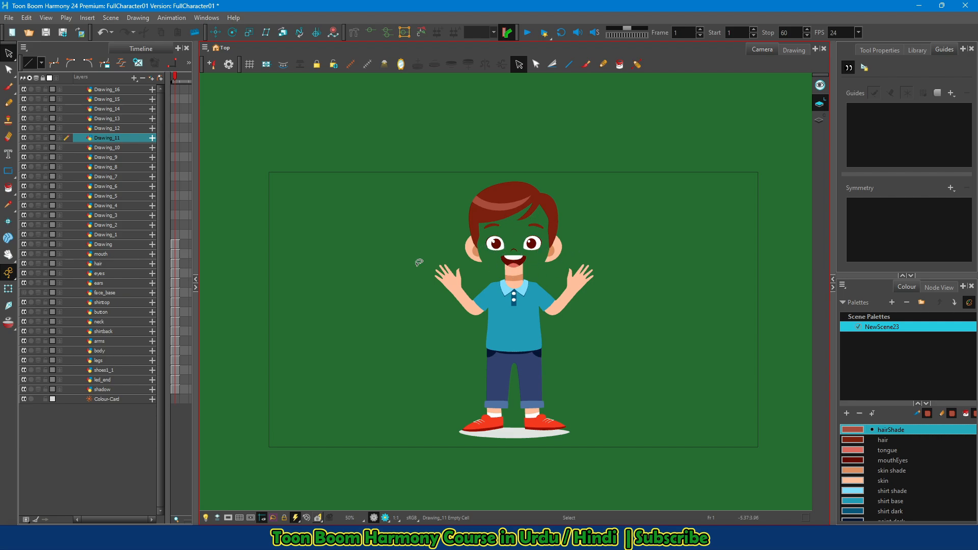
click(23, 292)
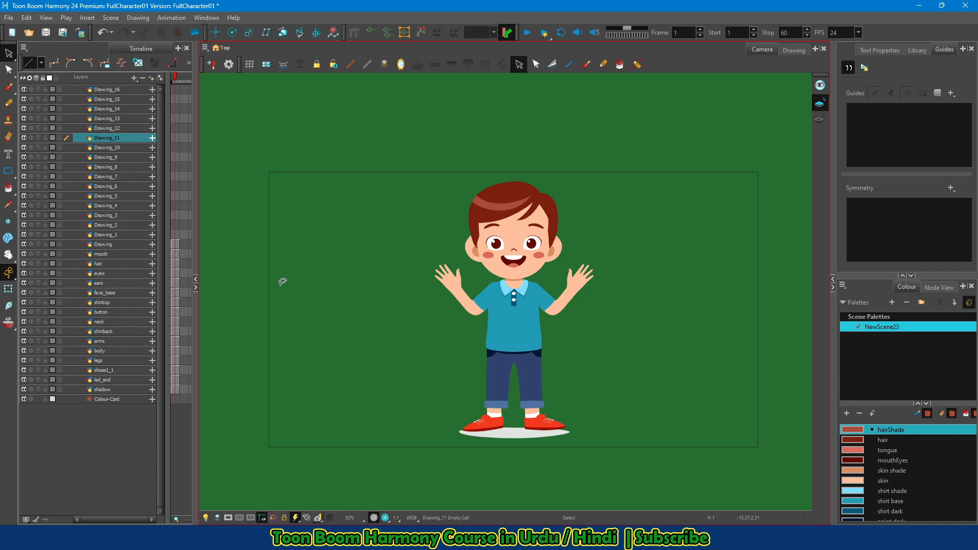
- Select the adjacent layers from Drawing_15 down to Drawing_11 as one range
key(Up)
key(Up)
key(Up)
key(Up)
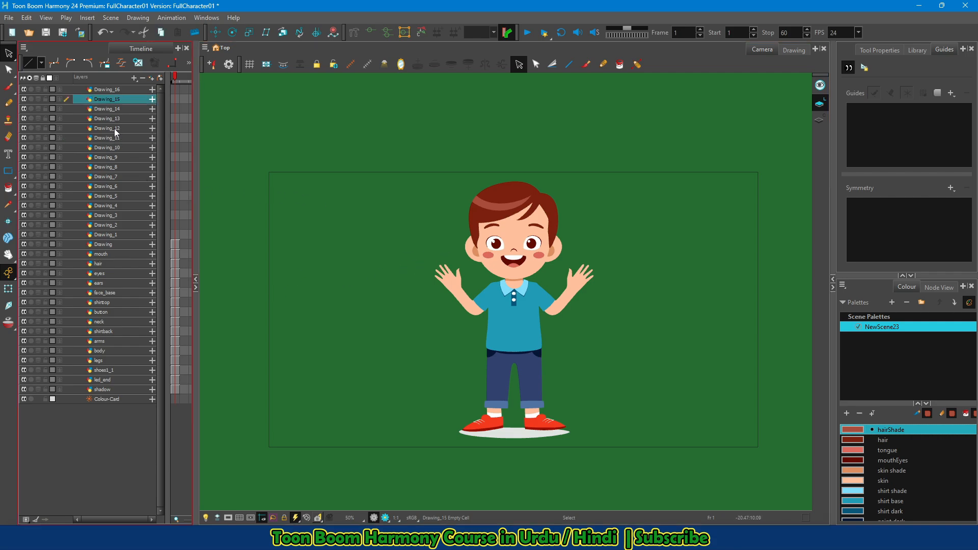
shift+click(115, 108)
shift+click(107, 143)
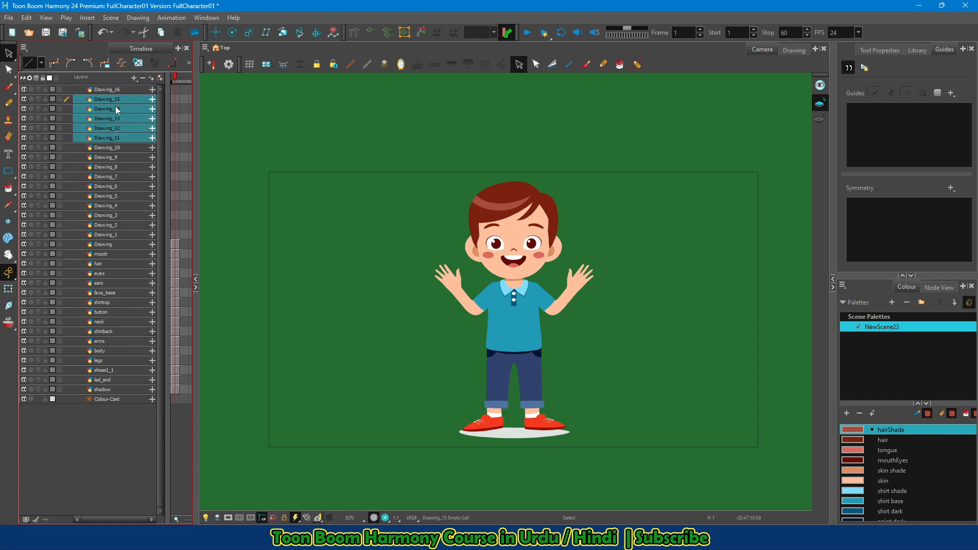
- Select the non-adjacent layers Drawing_16, Drawing_9, Drawing_1 and shirtback together, and reduce the selection to Drawing_16
click(112, 177)
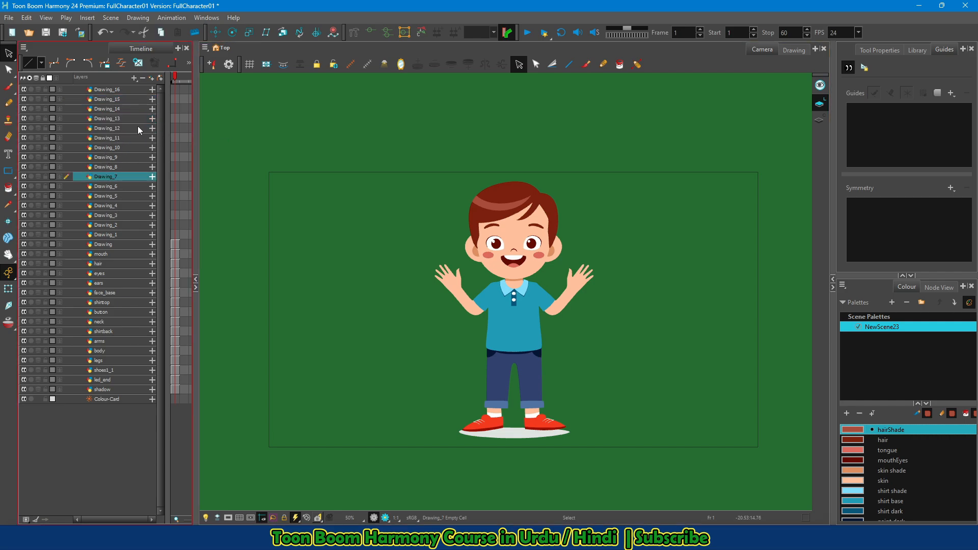
click(124, 90)
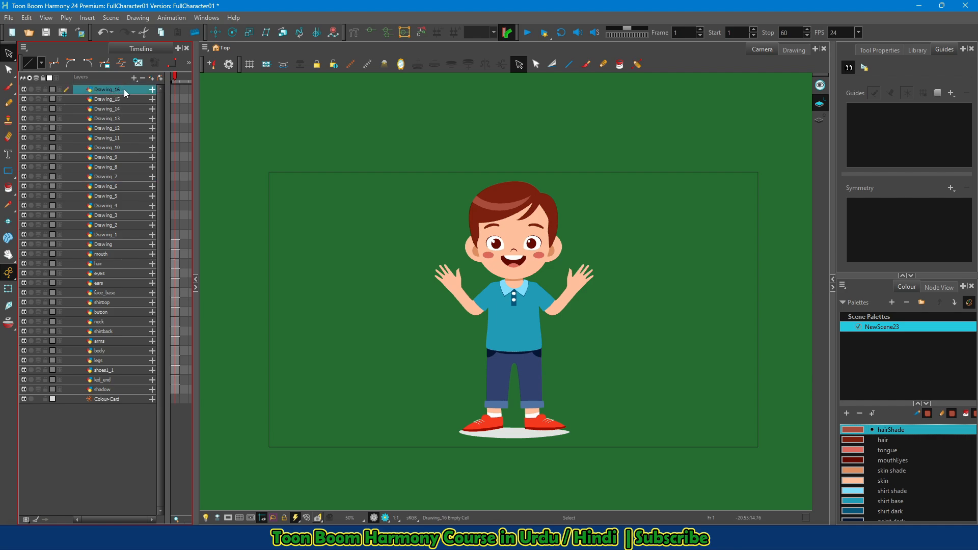
ctrl+click(119, 156)
ctrl+click(115, 235)
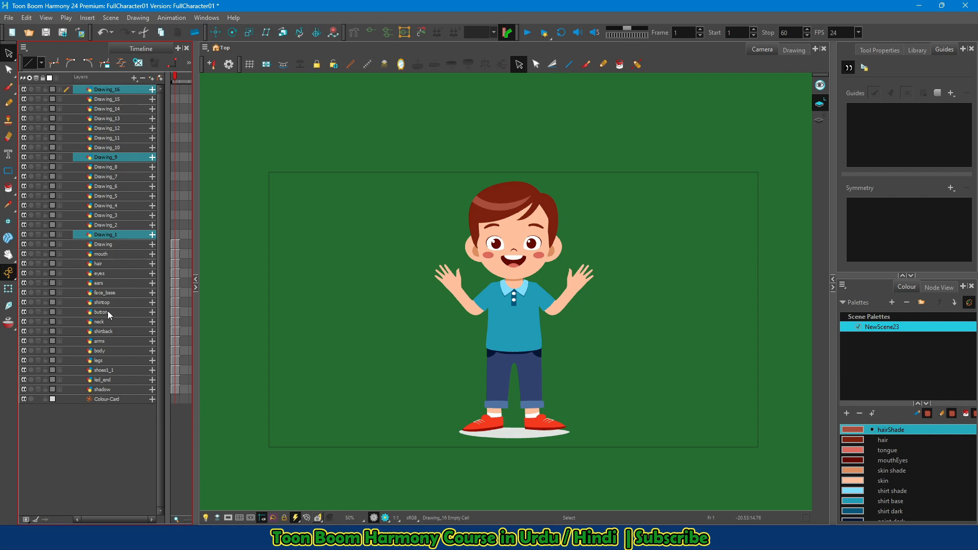
ctrl+click(107, 331)
click(109, 90)
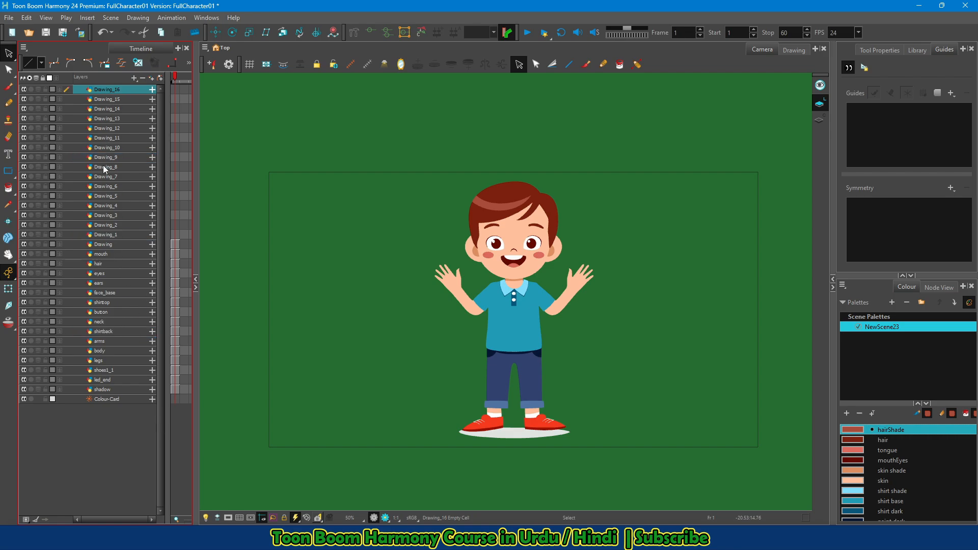
- Select the layers from Drawing_16 down to Drawing as one range and delete them
shift+click(105, 331)
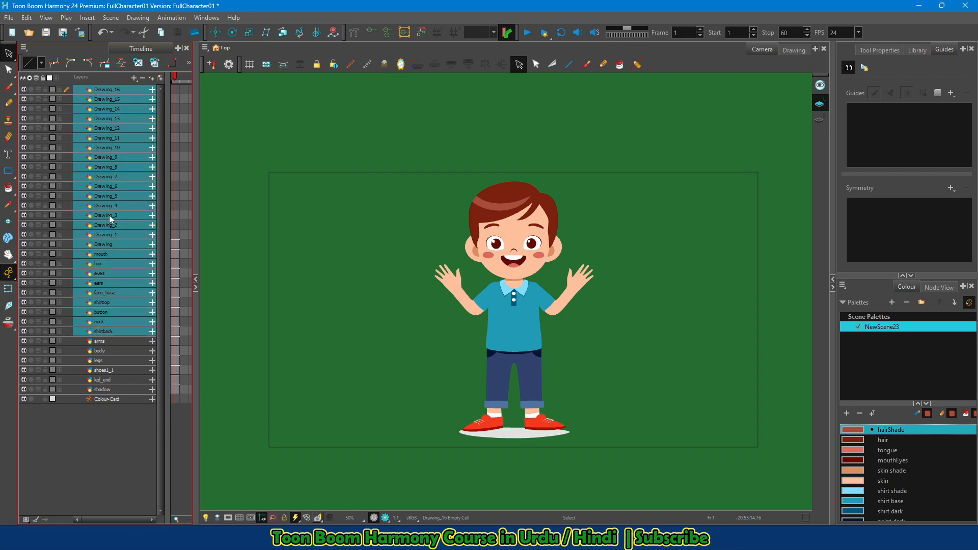
key(ctrl+z)
shift+click(105, 244)
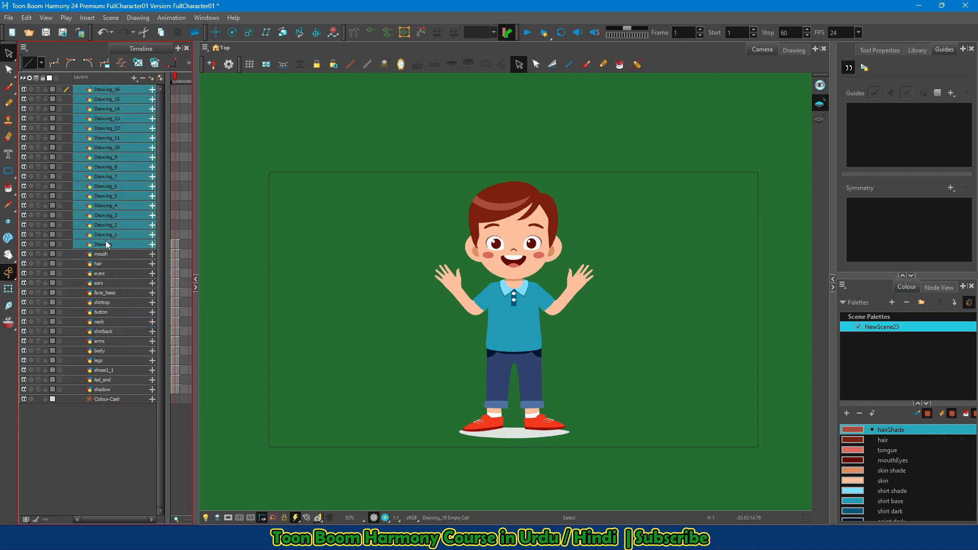
click(142, 78)
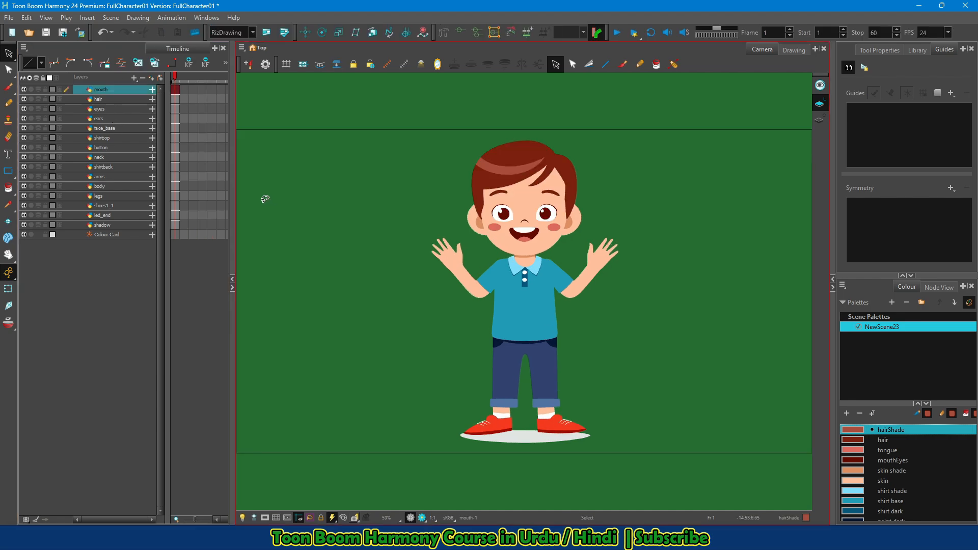
- Rename the mouth layer as msafdaf directly in the layer list
double_click(101, 90)
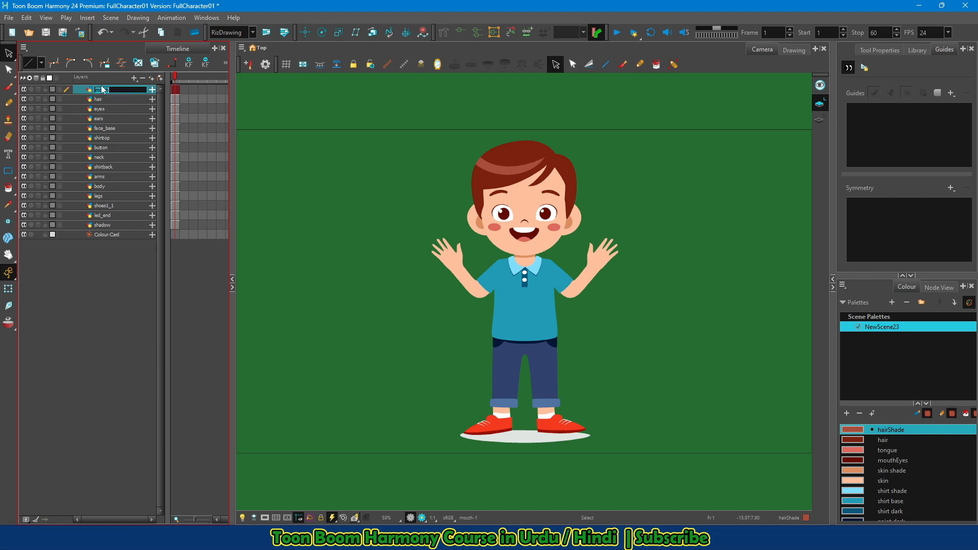
text(msdafdaf)
key(Return)
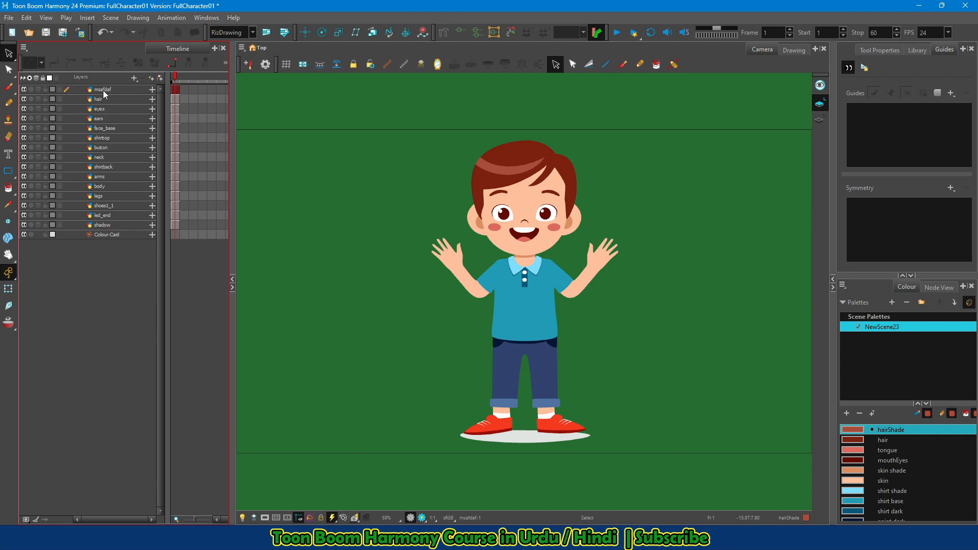
- Open the msafdaf layer's properties, rename the layer as mouth there, and close the properties
double_click(75, 90)
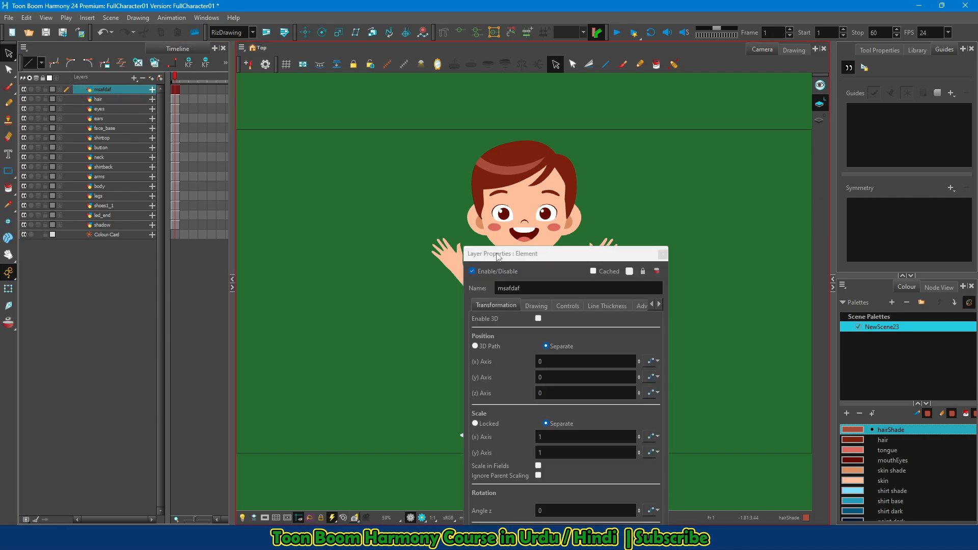
drag(498, 255, 355, 77)
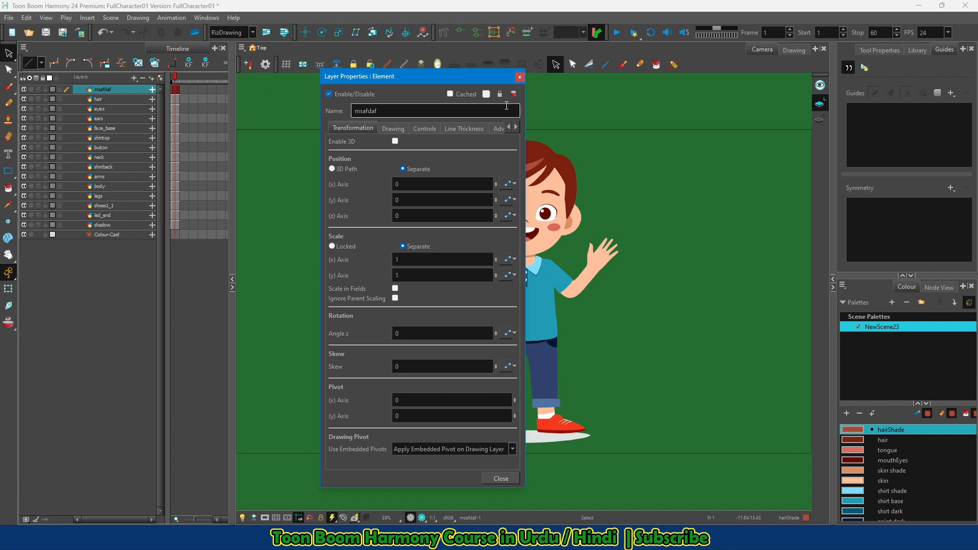
click(387, 110)
drag(387, 110, 326, 110)
text(mouth)
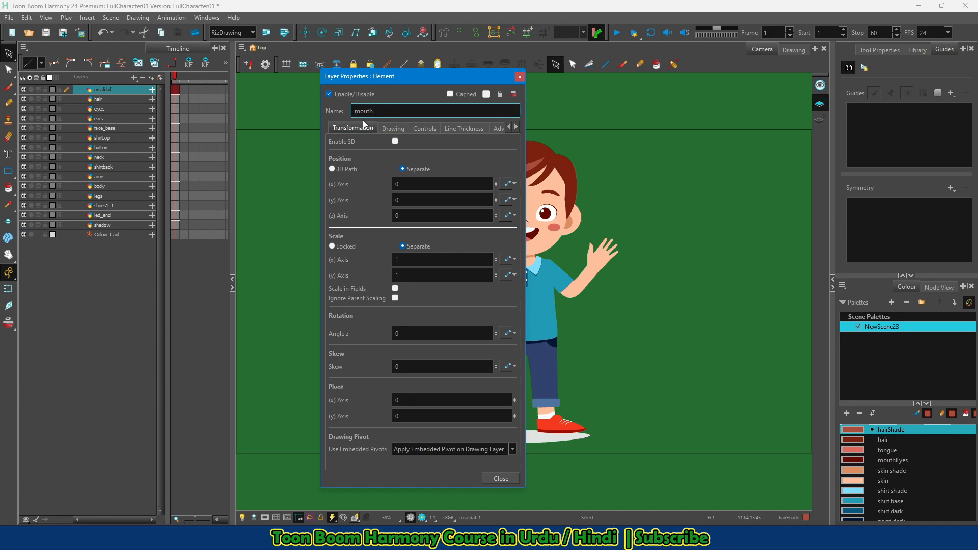
click(499, 480)
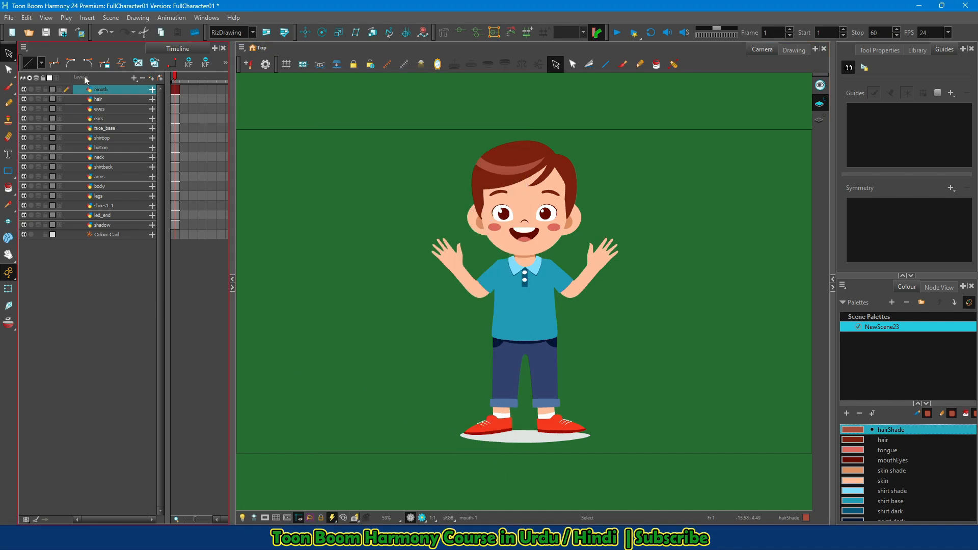
click(152, 79)
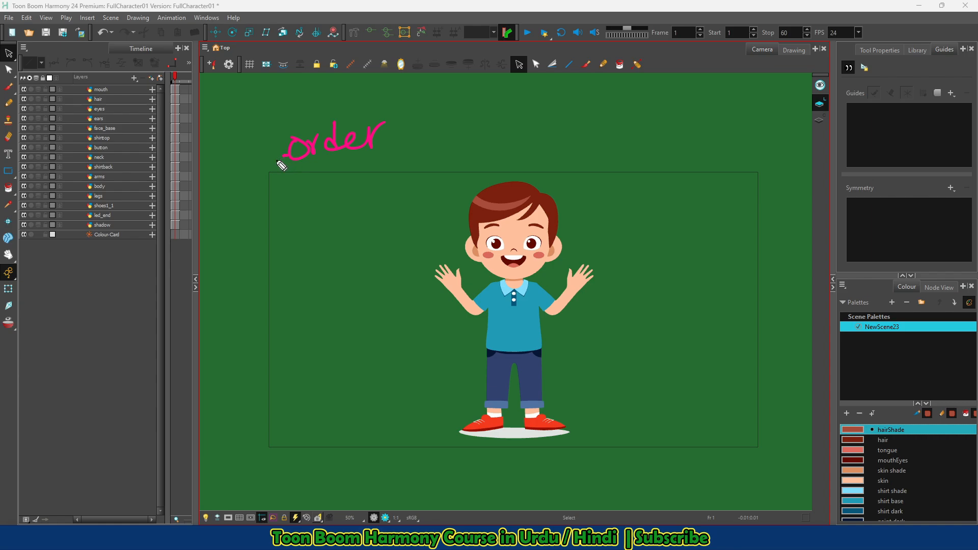
mouse_move(284, 160)
mouse_down()
mouse_move(165, 222)
mouse_move(173, 224)
mouse_up()
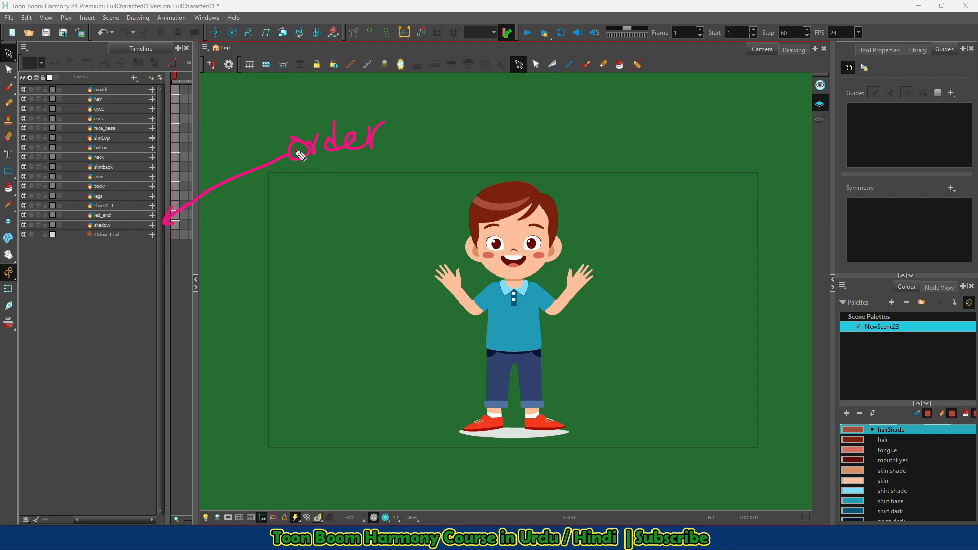
drag(296, 151, 145, 88)
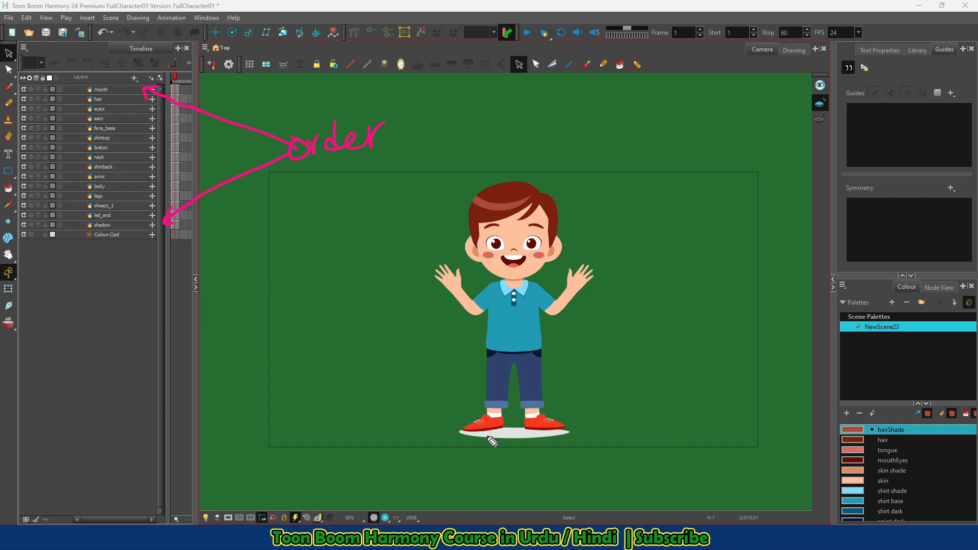
- Try moving the shadow layer above mouth, and the mouth layer below shadow, undoing each move
click(108, 224)
drag(105, 224, 91, 88)
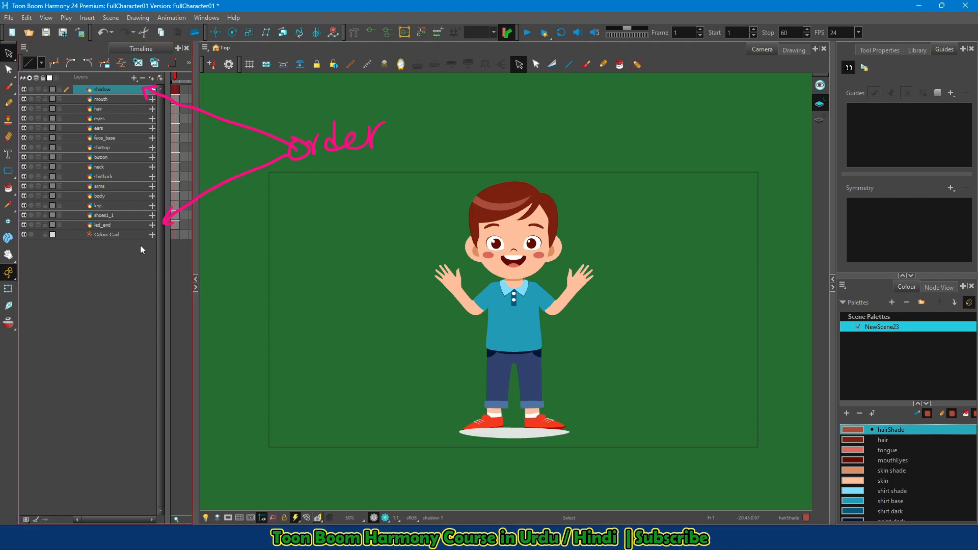
key(ctrl+z)
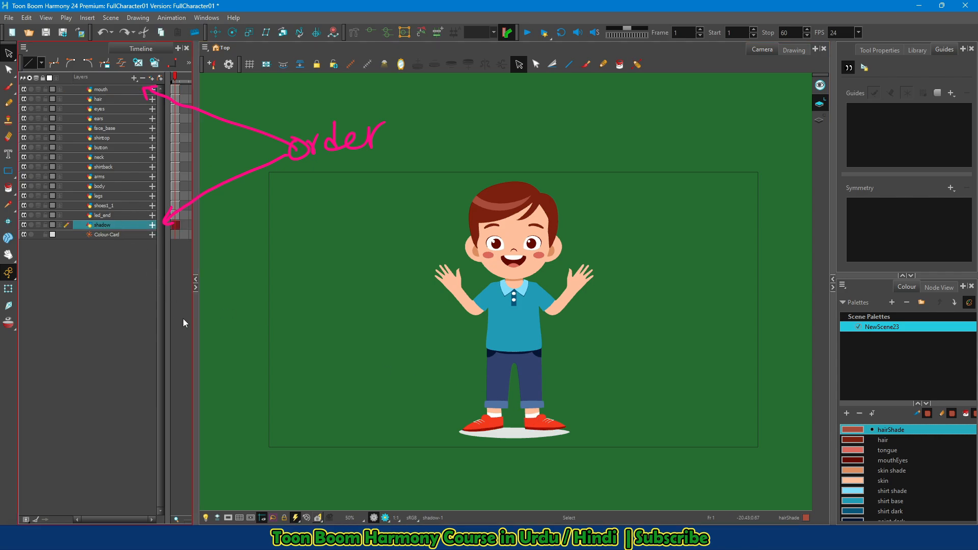
drag(107, 90, 107, 230)
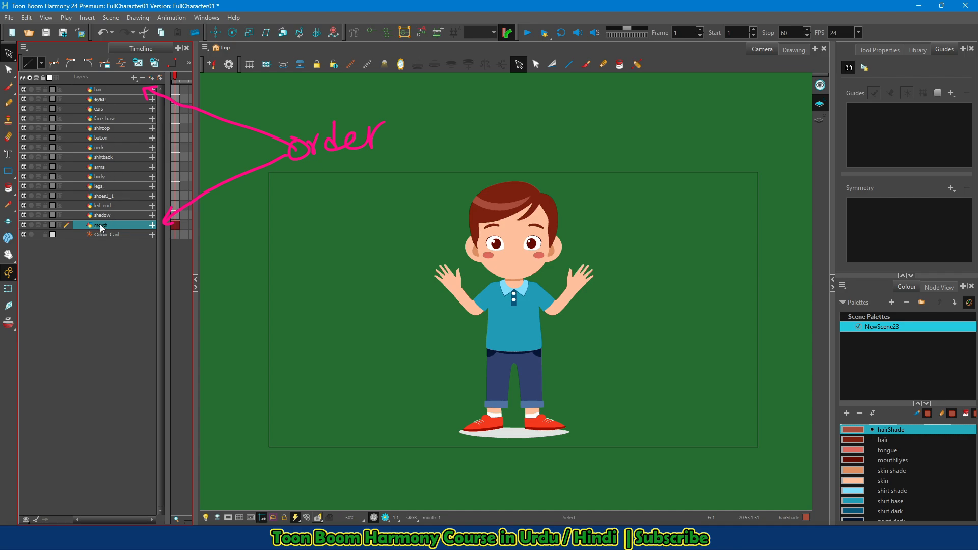
key(ctrl+z)
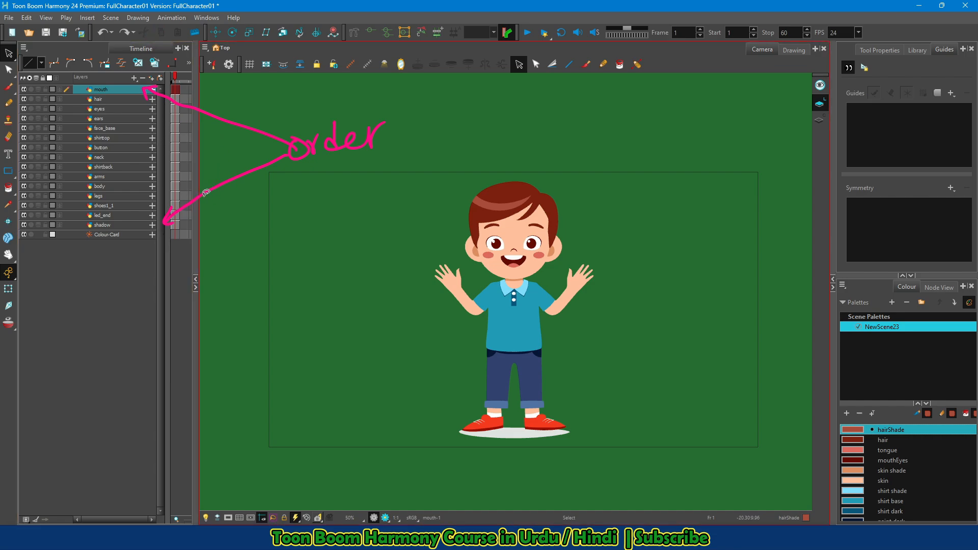
- Group the eyes, ears and face_base layers, and ungroup them again
click(104, 128)
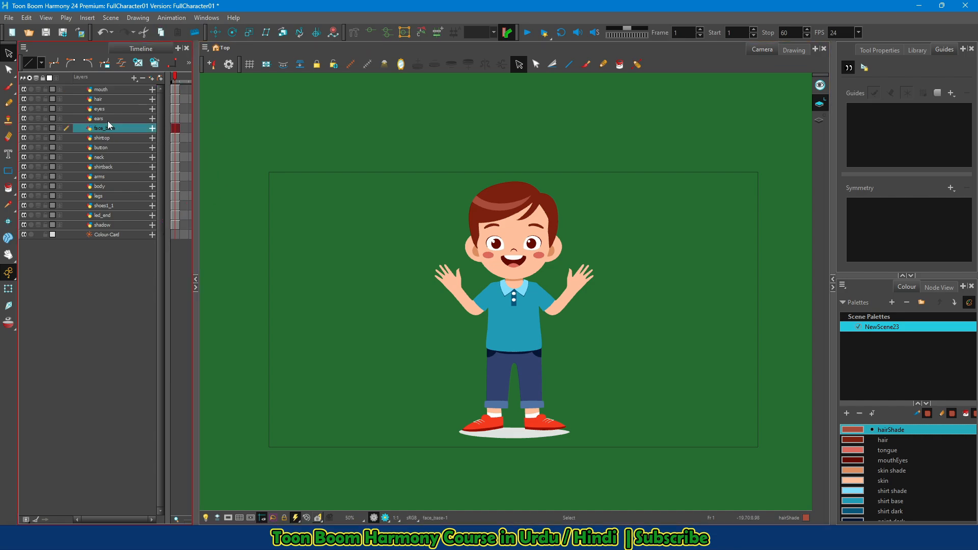
drag(108, 121, 106, 108)
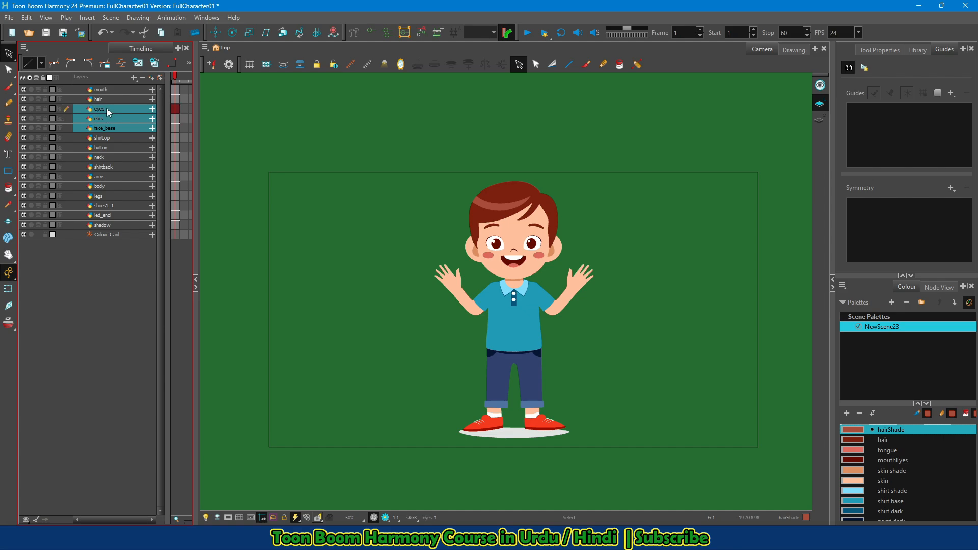
right_click(106, 109)
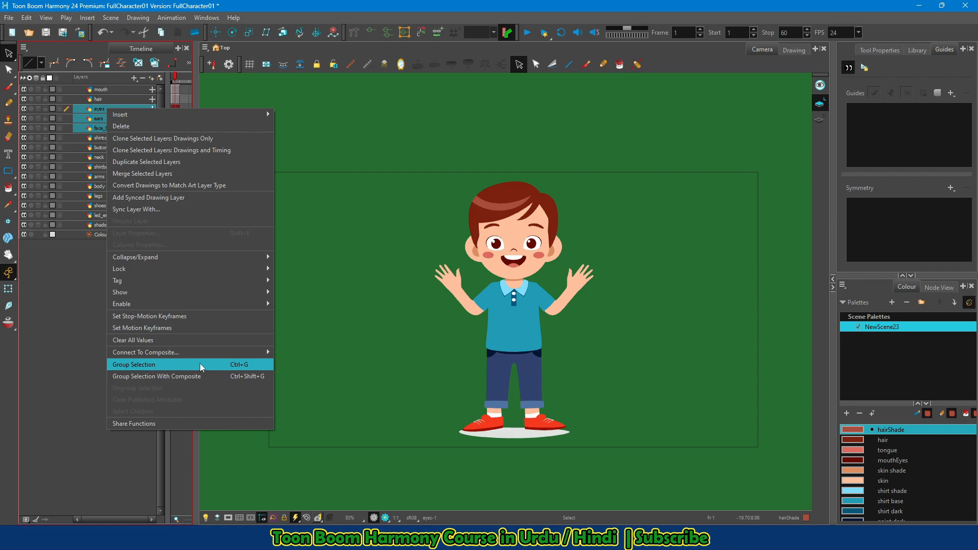
click(142, 368)
click(100, 107)
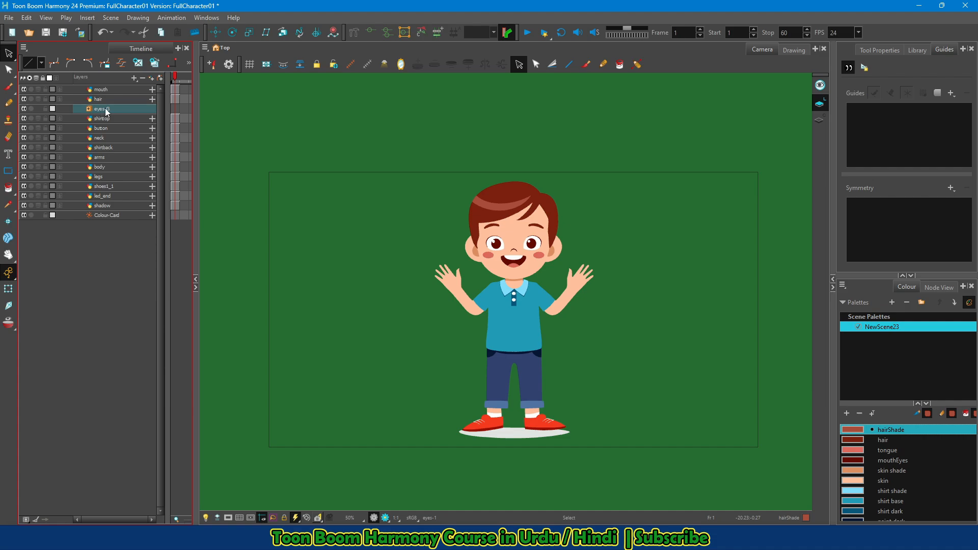
right_click(106, 113)
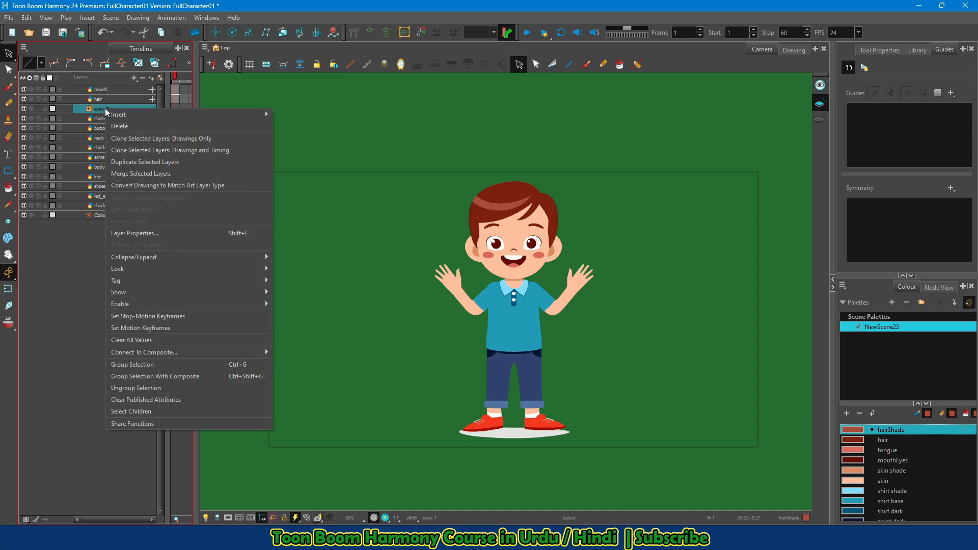
click(173, 390)
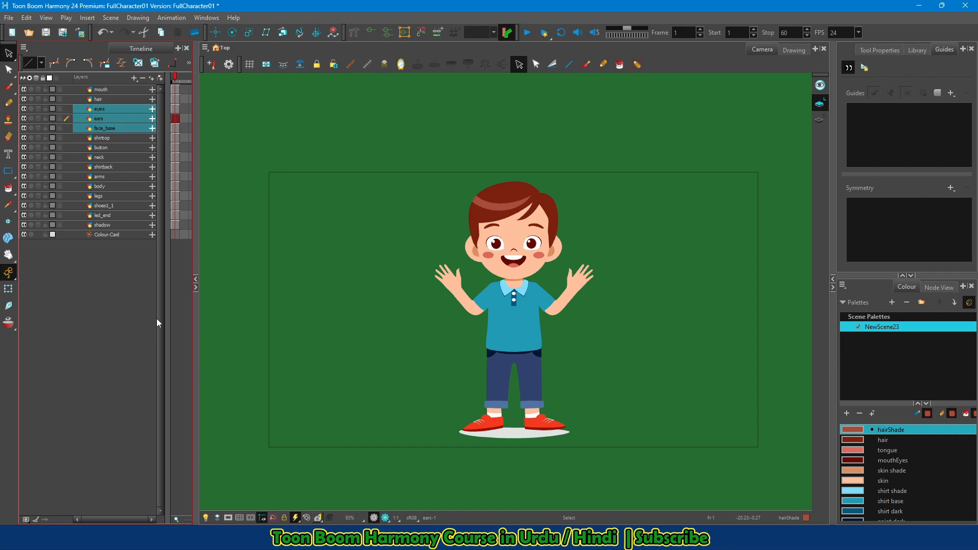
- Disable the selected eyes, ears and face_base layers together and enable them again, twice
click(25, 108)
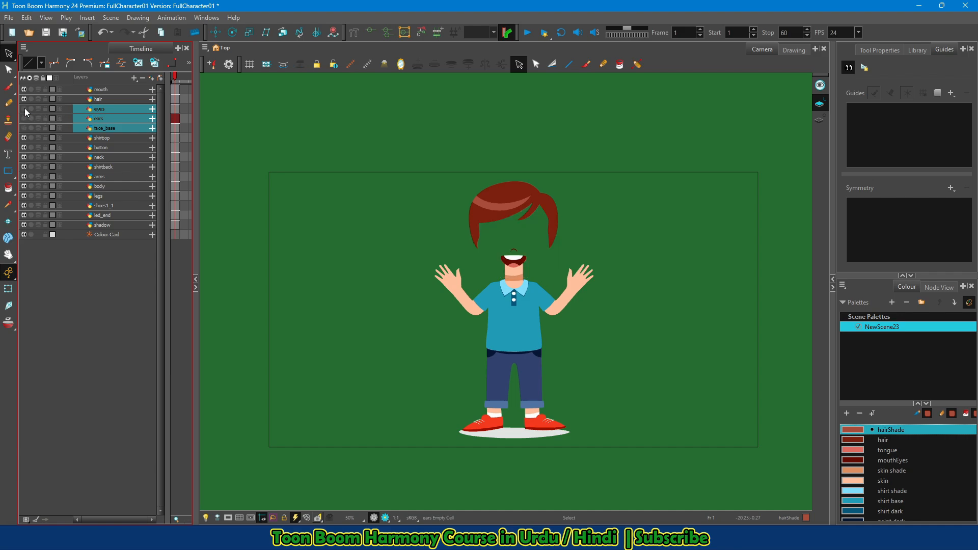
click(24, 108)
click(24, 108)
click(24, 109)
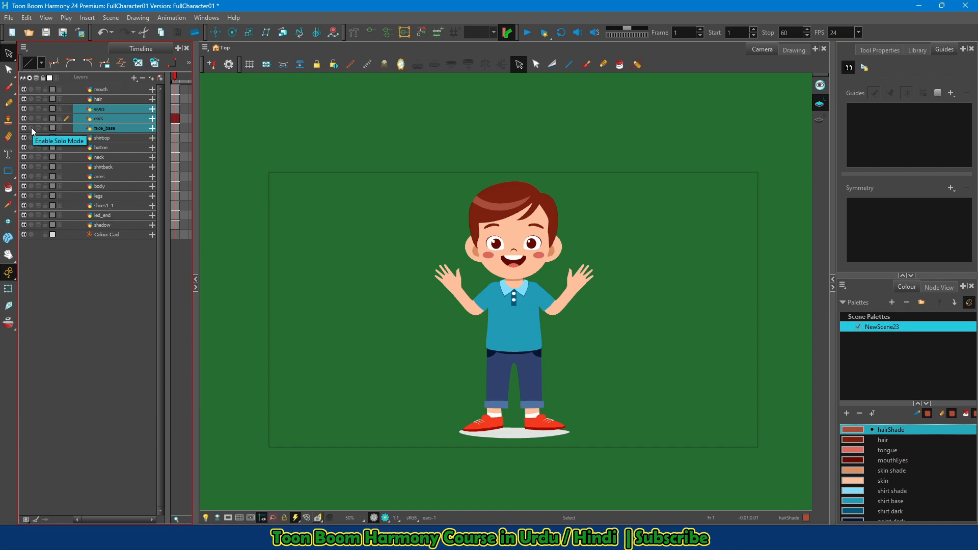
- Solo the face_base, ears, eyes and hair layers one after another, and turn solo mode off for all layers
click(108, 127)
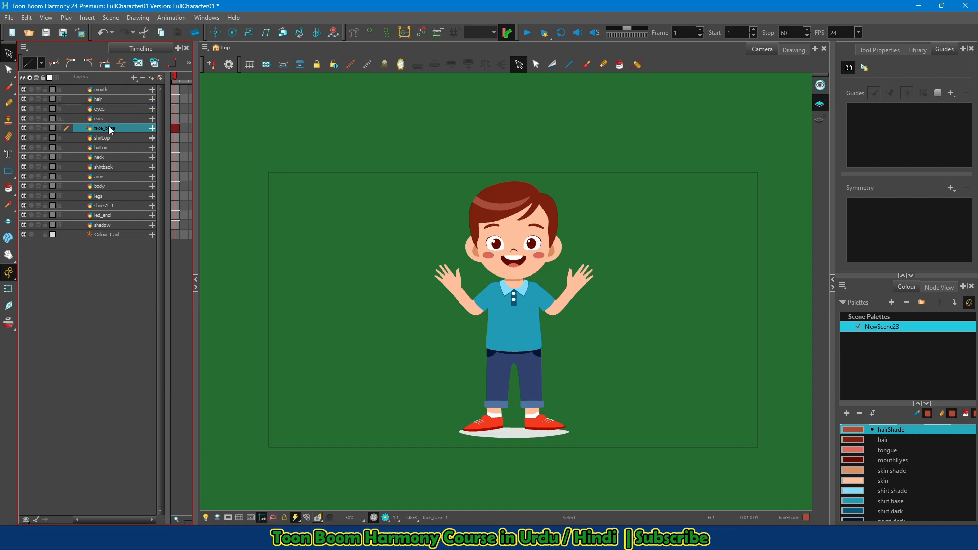
click(31, 128)
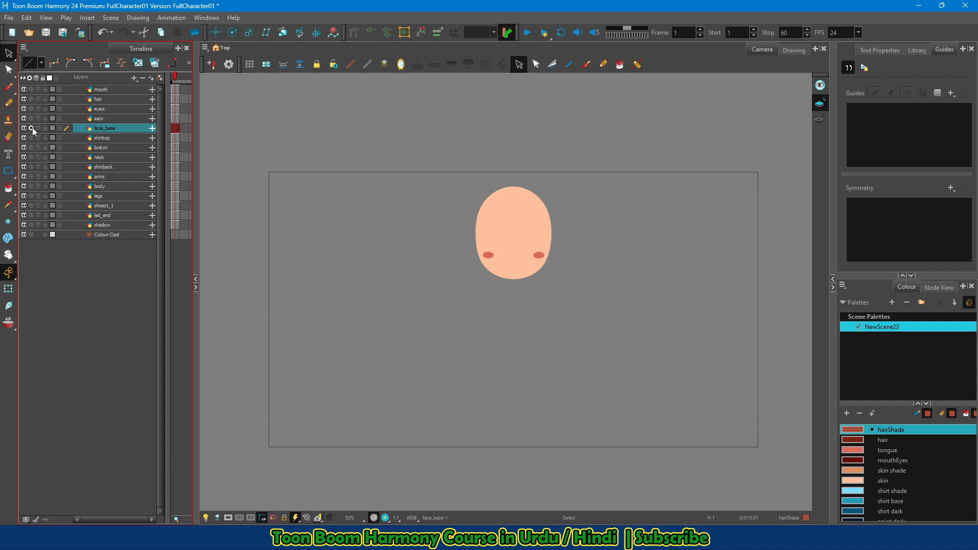
scroll(545, 231, up, 4)
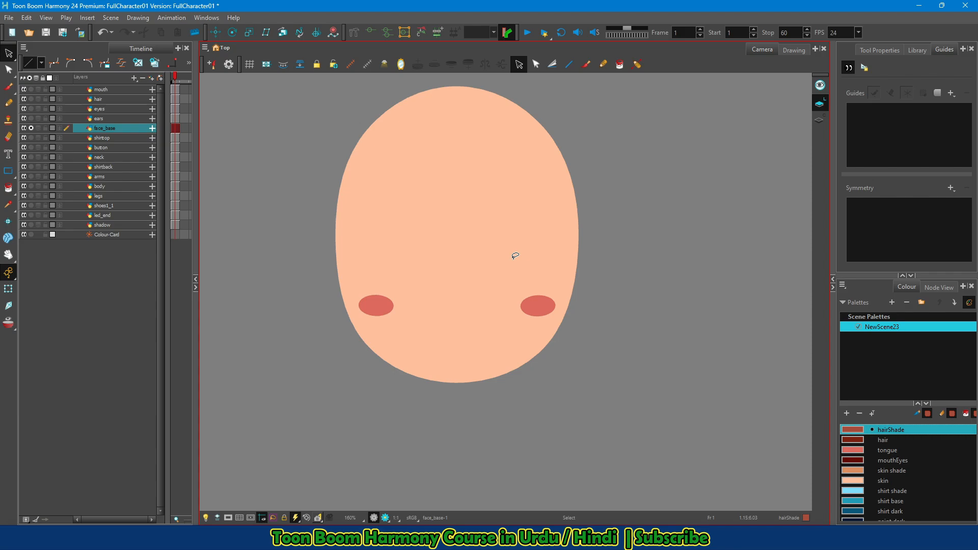
click(31, 118)
click(31, 108)
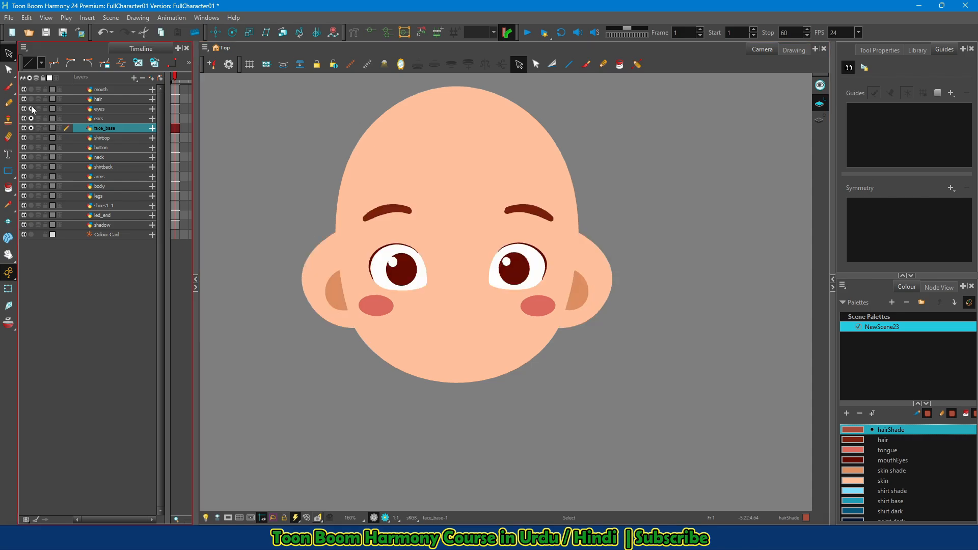
click(31, 99)
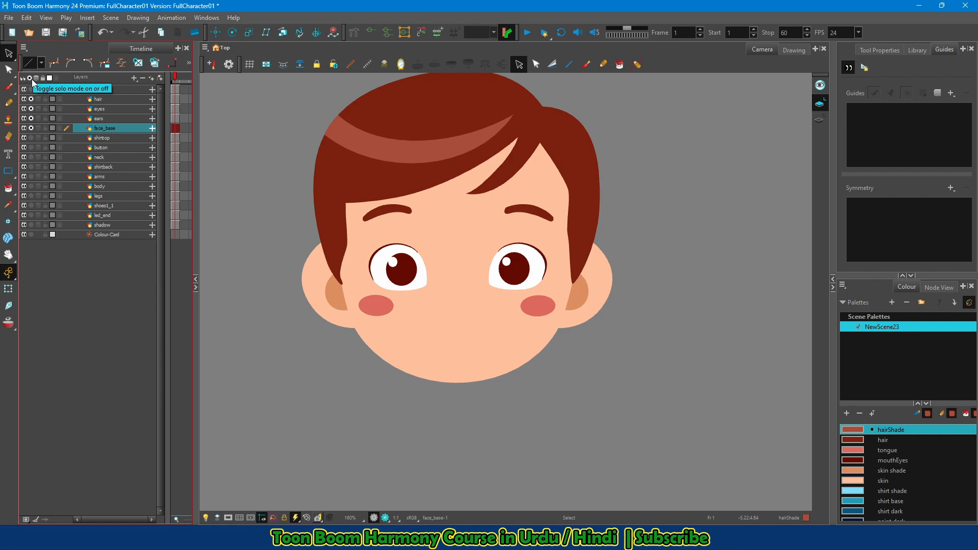
click(31, 79)
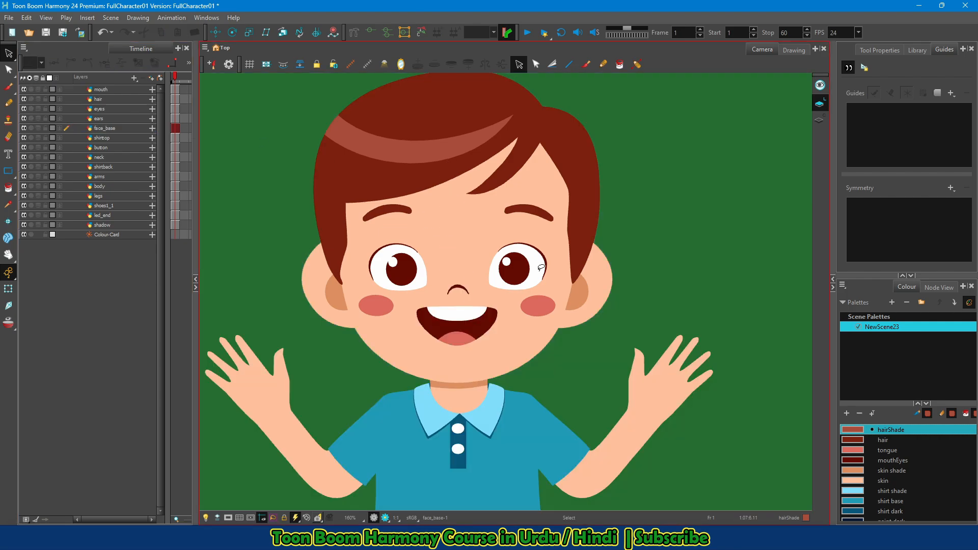
key(shift+r)
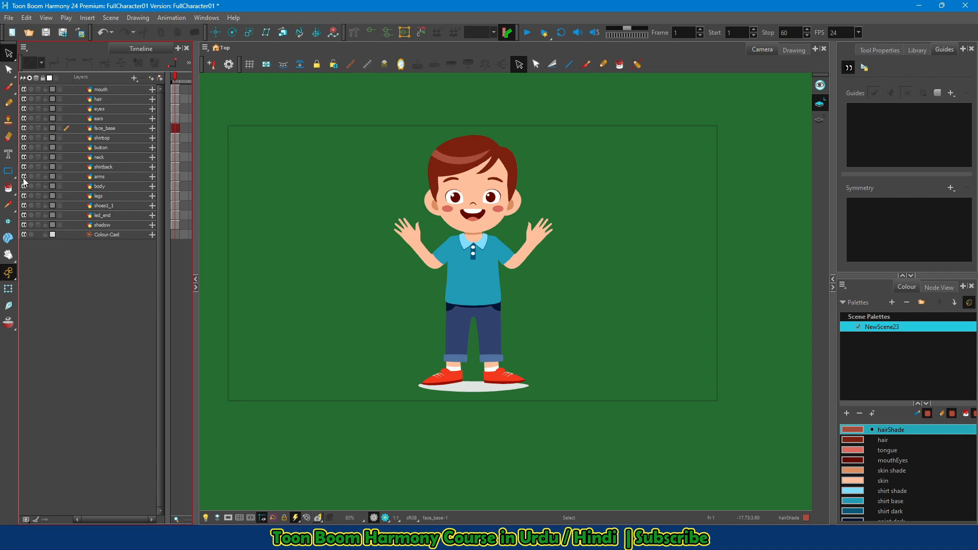
- Disable all layers at once and enable them all again
click(23, 79)
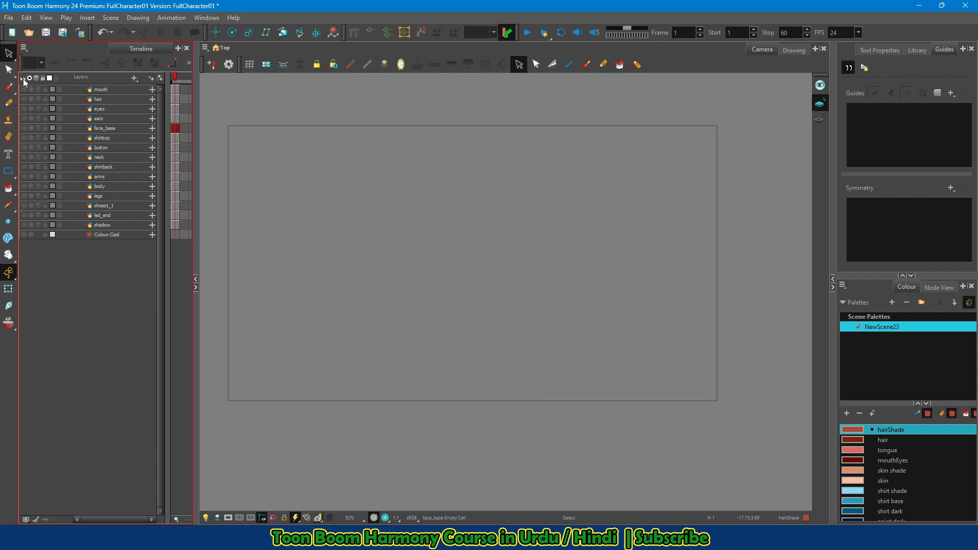
click(24, 79)
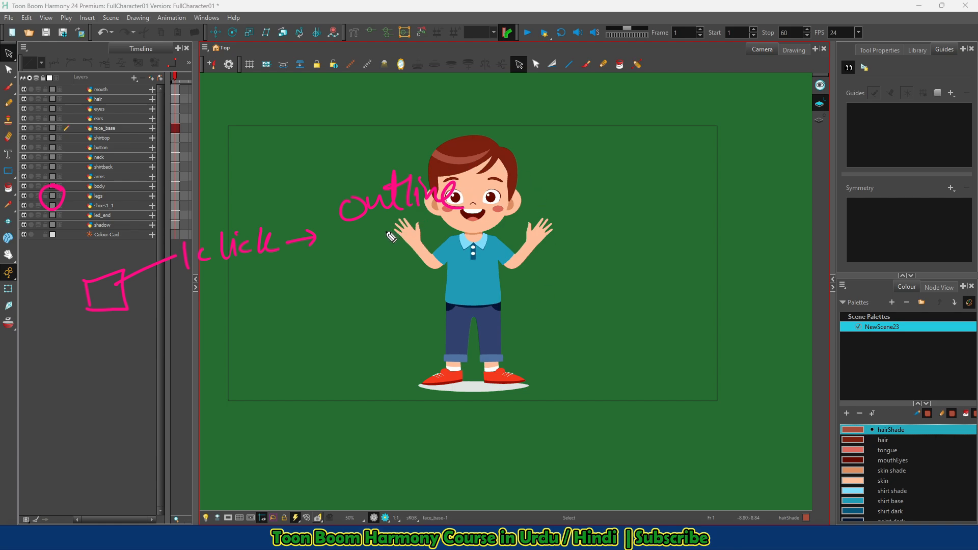
- Display the mouth, hair, eyes, ears, face_base, shirttop, button, neck, shirtback and arms layers as outlines, one after another
click(52, 89)
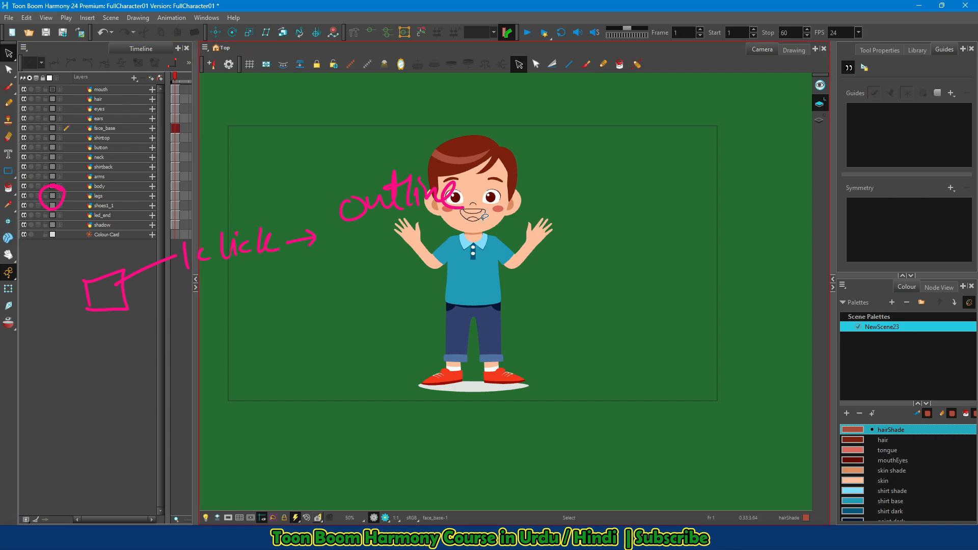
click(53, 99)
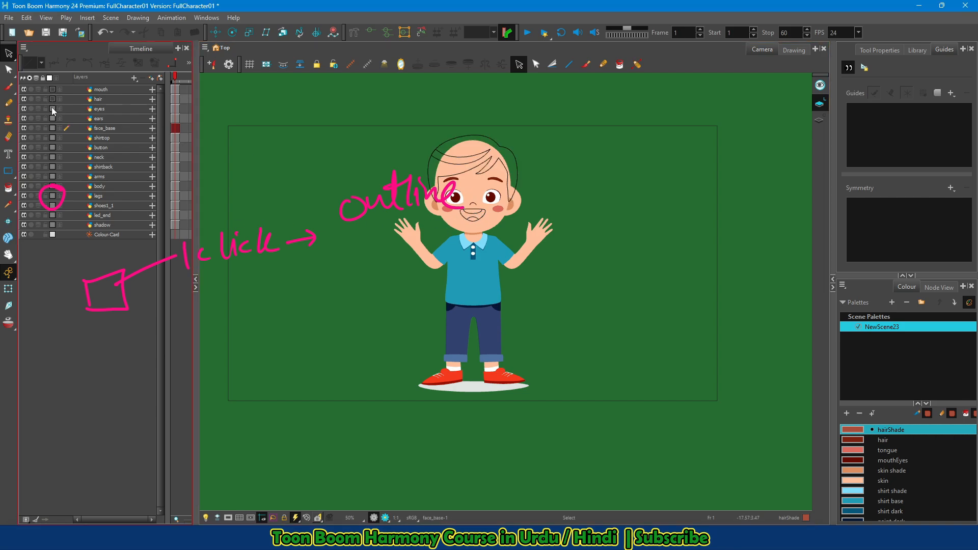
click(52, 108)
click(53, 118)
click(53, 127)
click(53, 136)
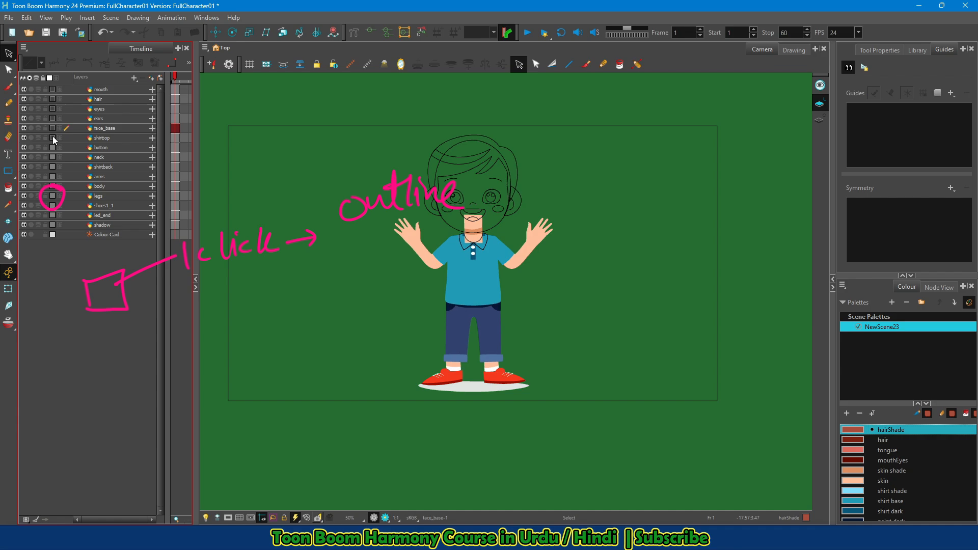
click(53, 147)
click(52, 157)
click(52, 167)
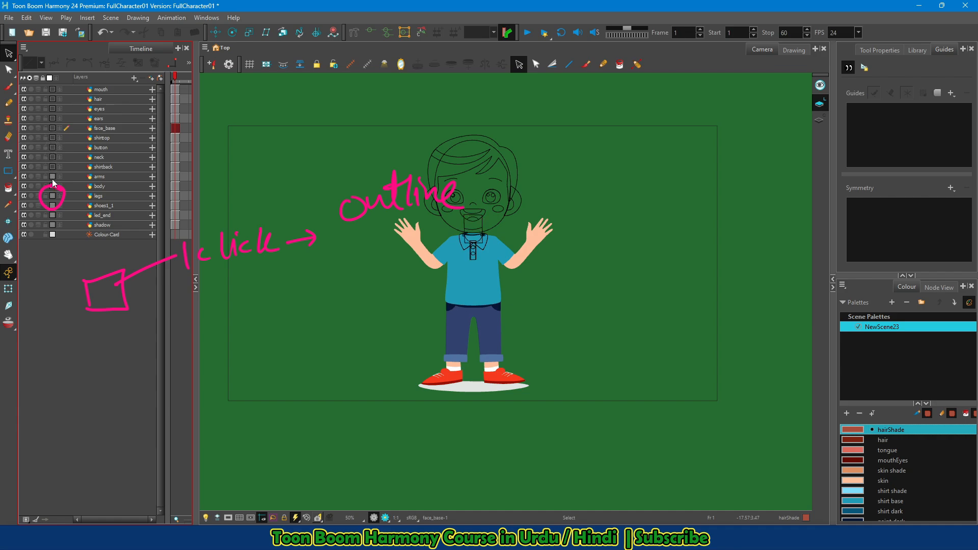
click(52, 176)
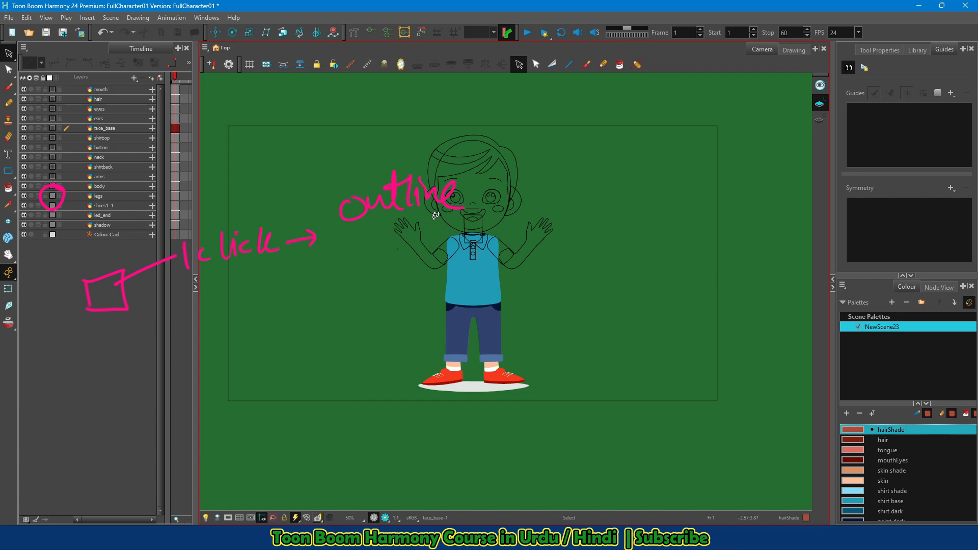
- Turn off the outline display for the layers from arms up to mouth
click(53, 176)
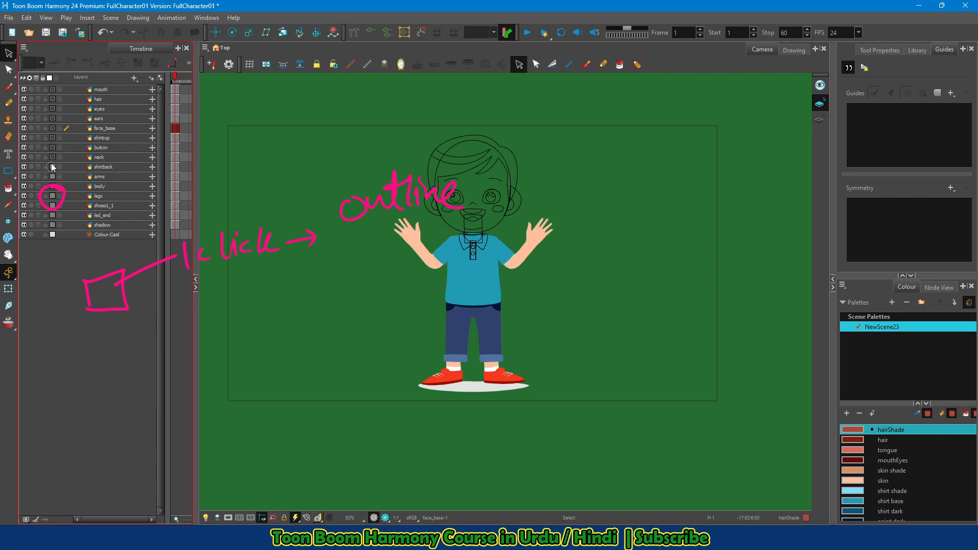
click(52, 157)
click(52, 148)
click(52, 137)
click(53, 128)
click(53, 118)
click(52, 109)
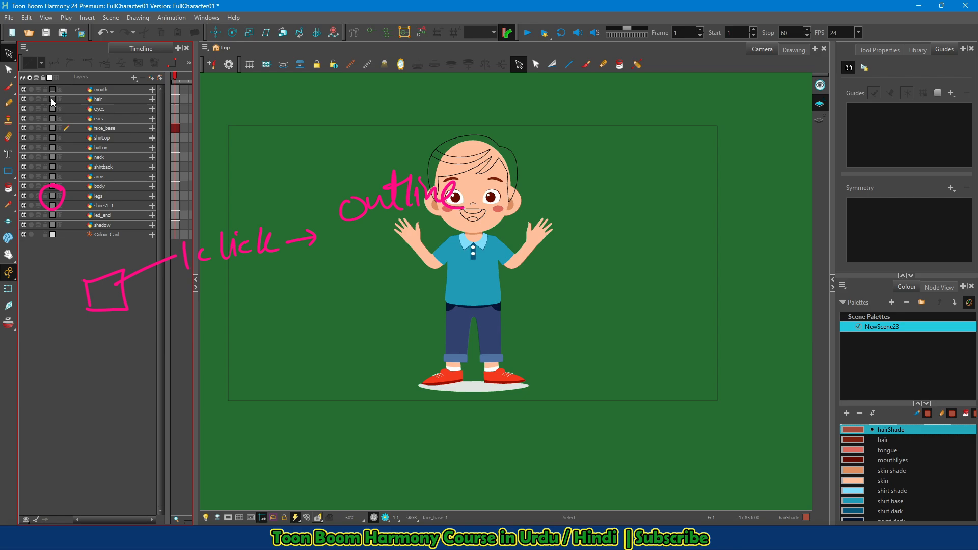
click(52, 99)
click(53, 90)
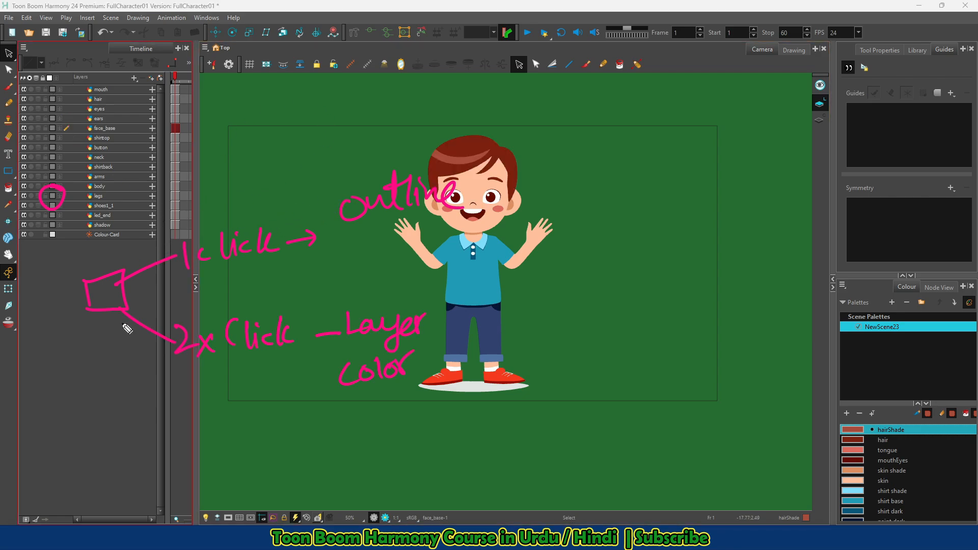
mouse_move(130, 326)
mouse_down()
mouse_move(142, 283)
mouse_move(112, 248)
mouse_move(59, 265)
mouse_move(91, 330)
mouse_move(143, 310)
mouse_up()
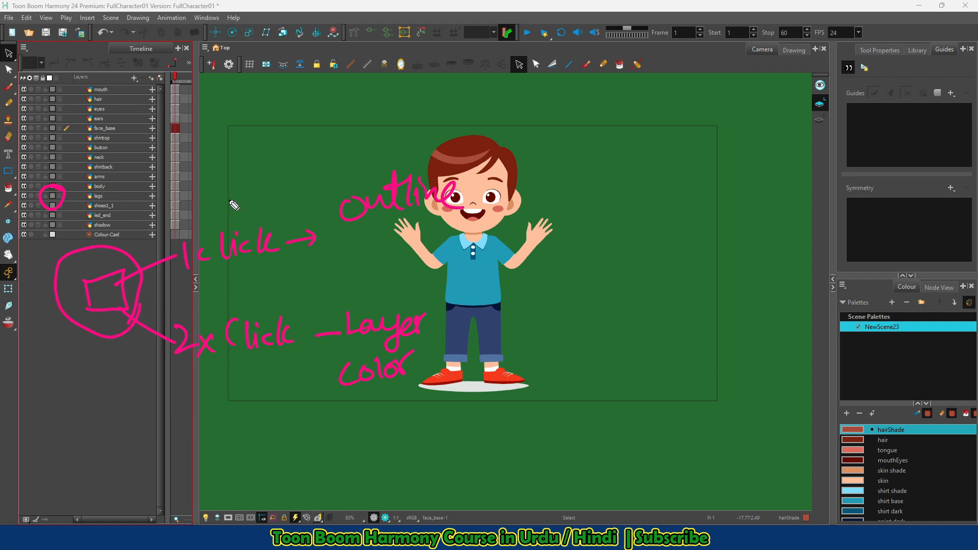
- Widen the Timeline view and set the arms layer's track colour to magenta (#ff00ff)
drag(193, 100, 302, 98)
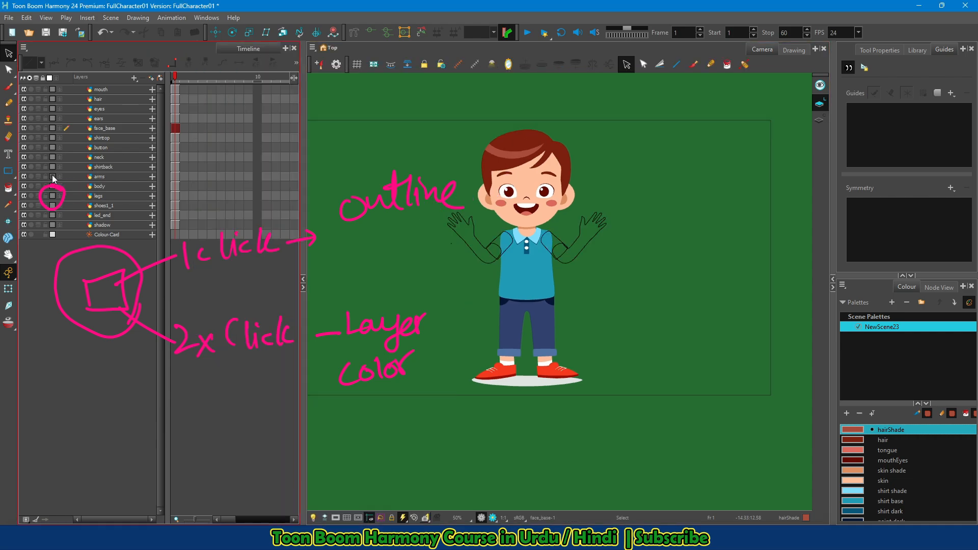
double_click(53, 176)
drag(477, 149, 563, 70)
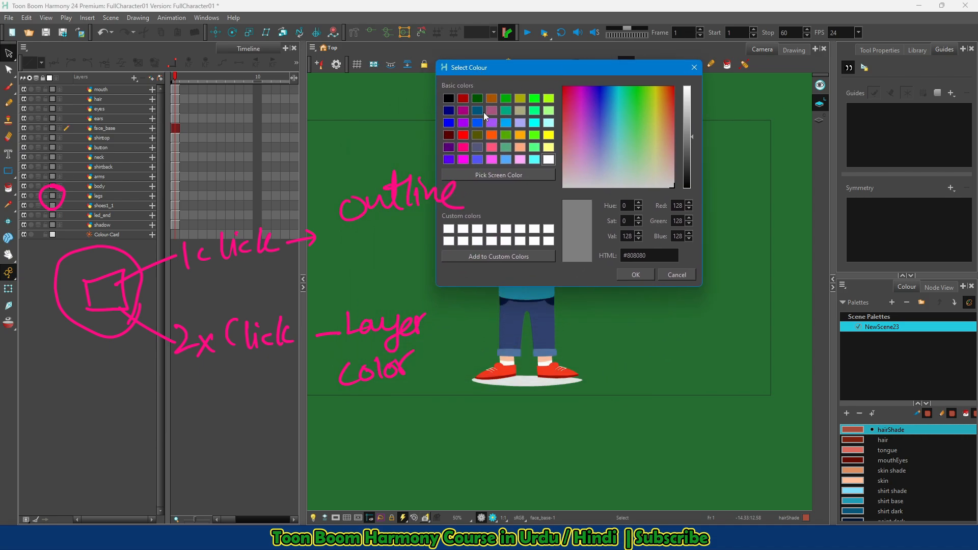
click(463, 159)
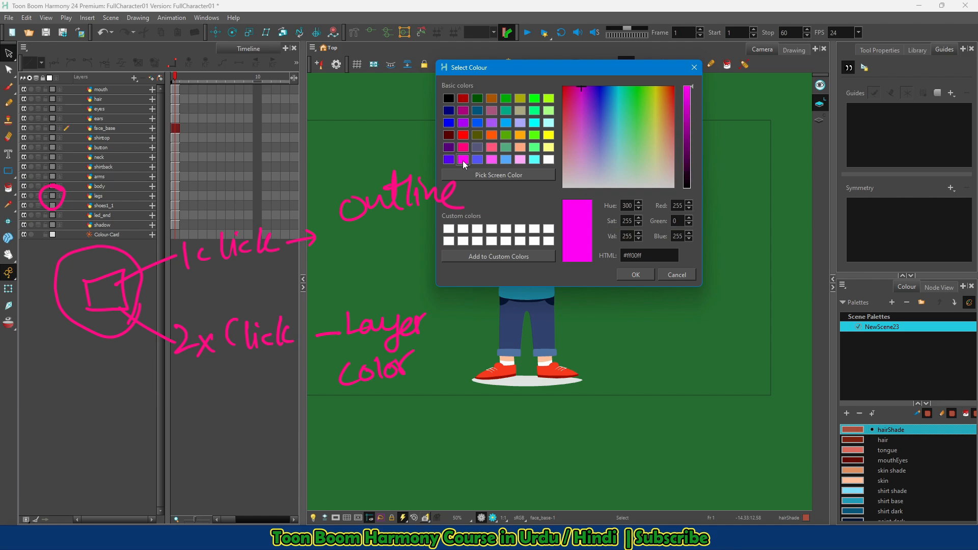
click(636, 276)
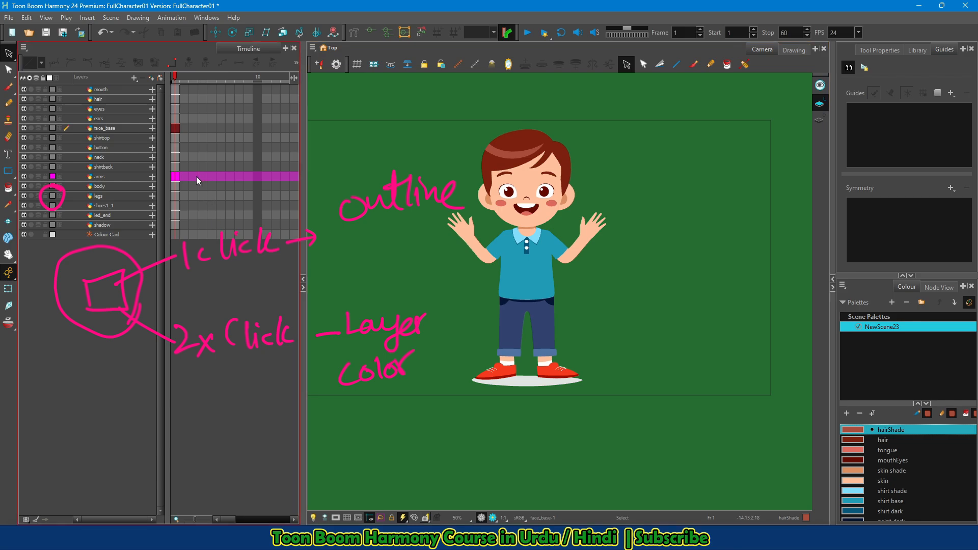
- Select the arms layer and add the Default Track Colour tool to the Timeline view's toolbar
click(126, 179)
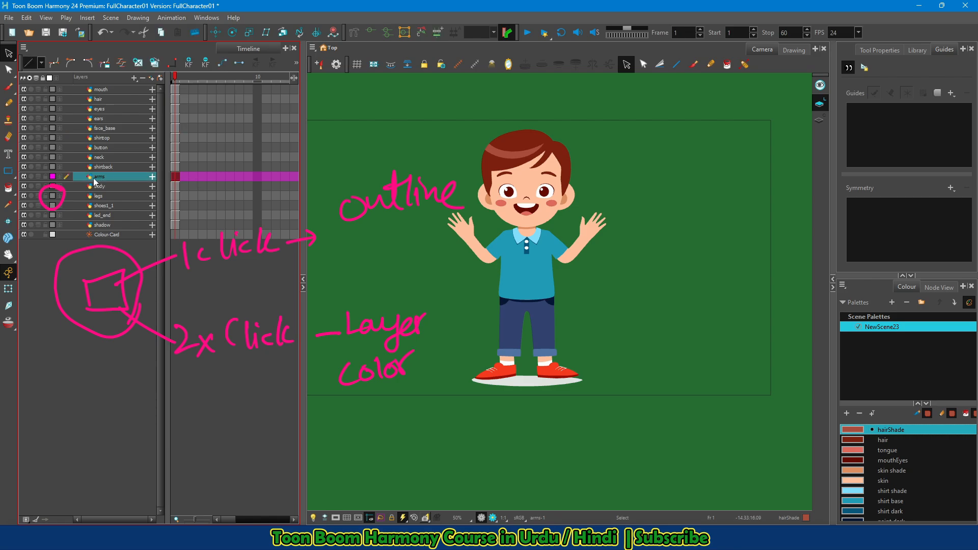
right_click(289, 63)
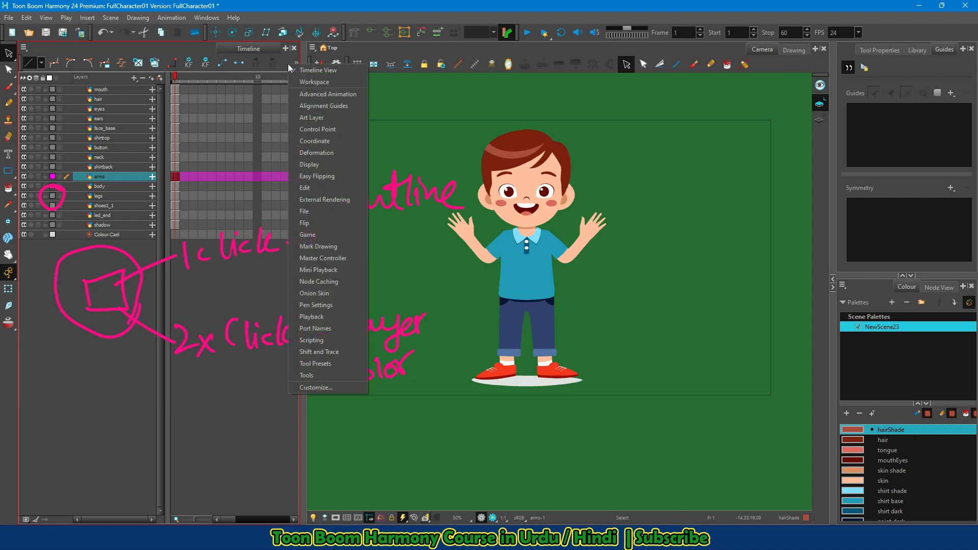
click(305, 388)
drag(496, 167, 654, 70)
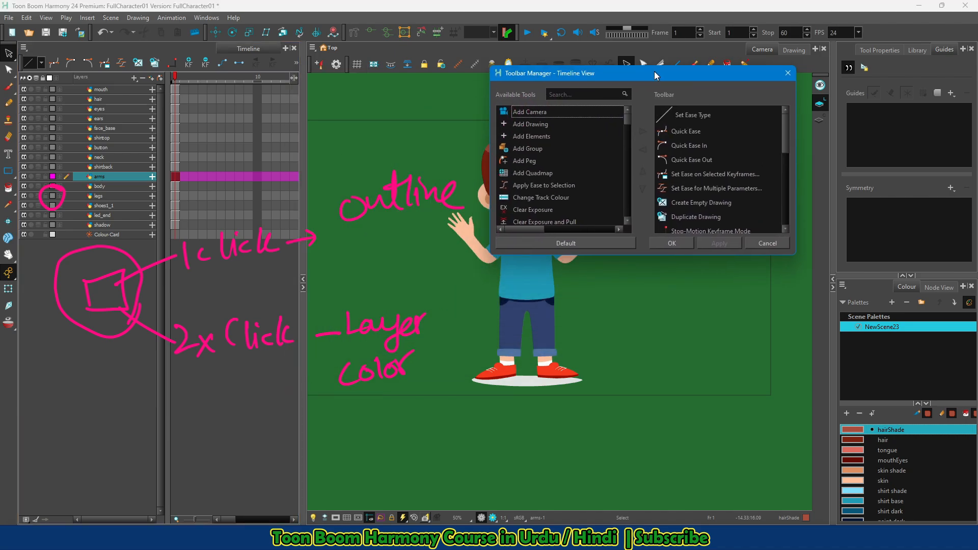
text(defa)
click(522, 118)
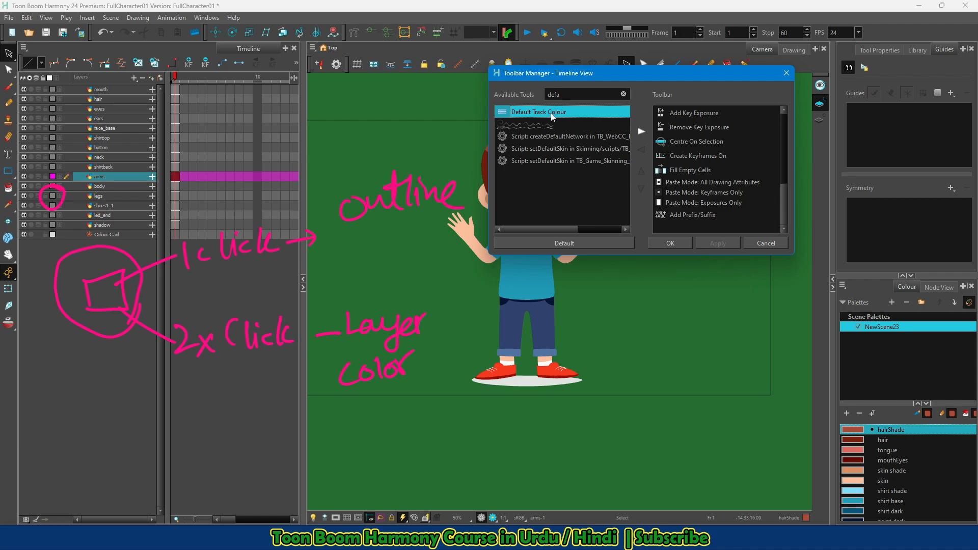
click(640, 133)
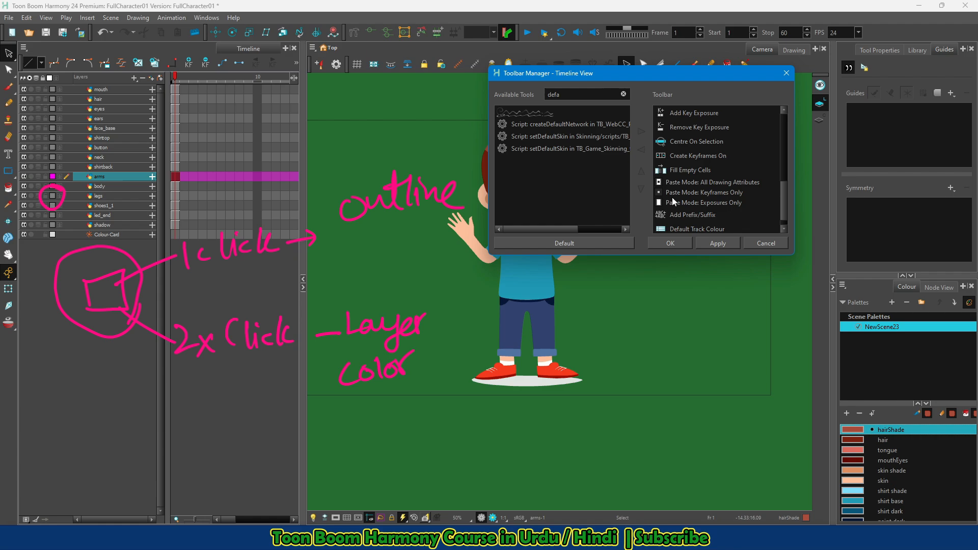
click(686, 241)
- Reset the selected arms layer to the default track colour
click(182, 81)
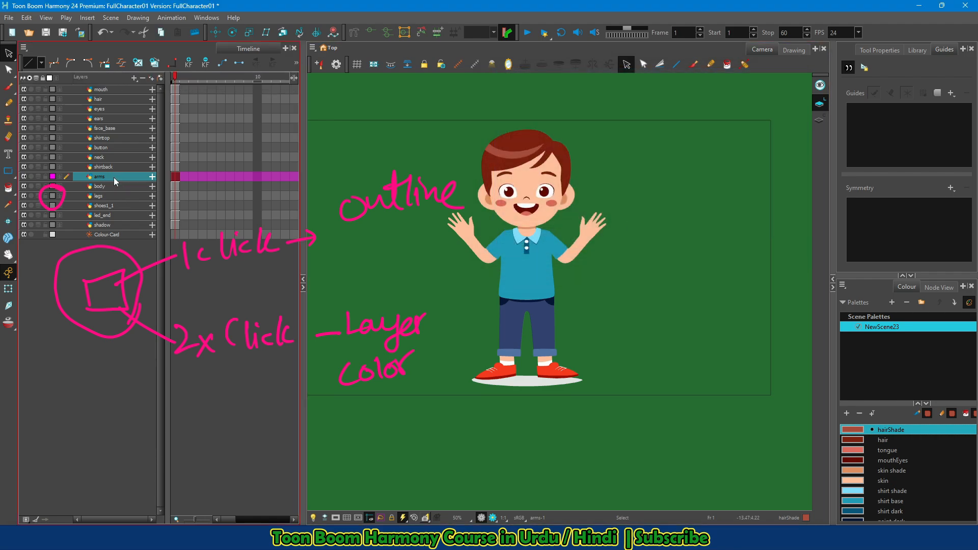
click(296, 64)
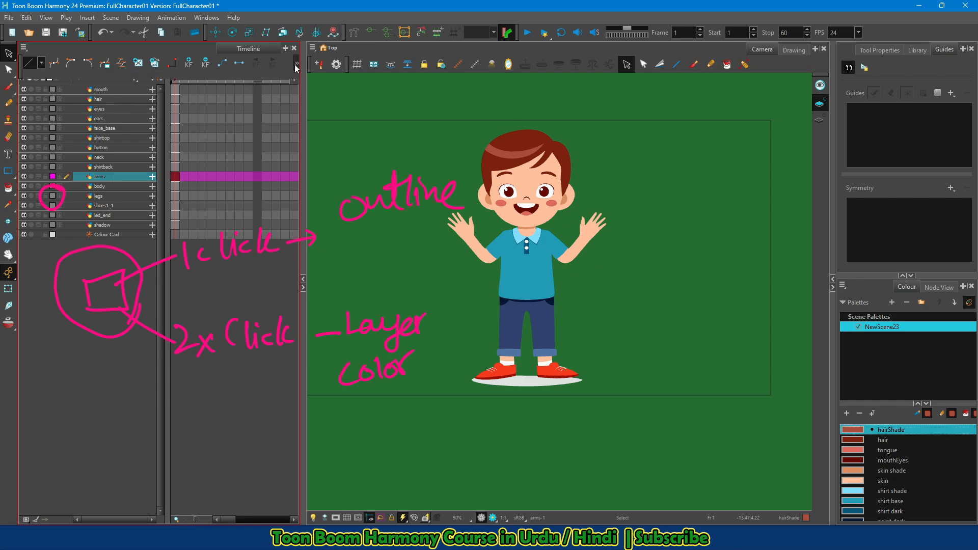
click(182, 80)
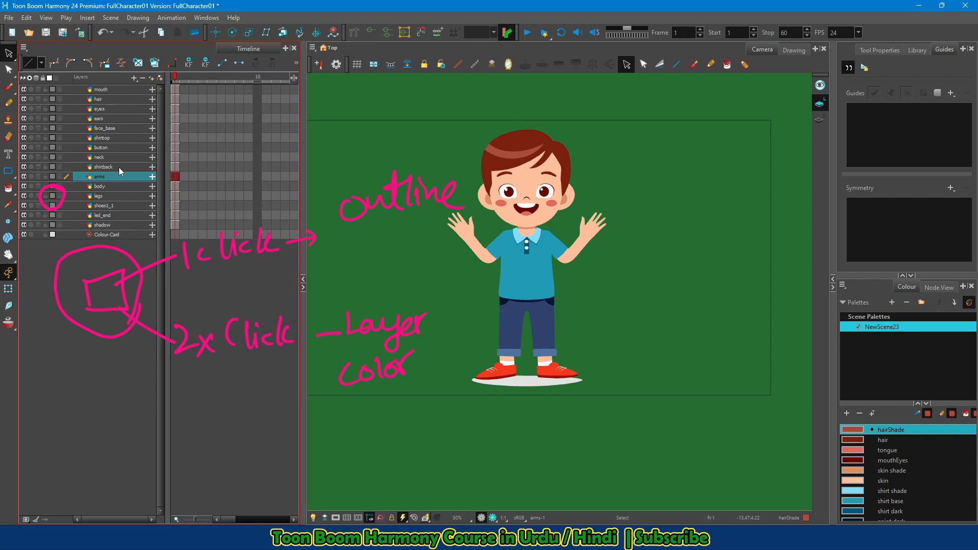
- Select the body layer and show its thumbnails in the Timeline
click(61, 187)
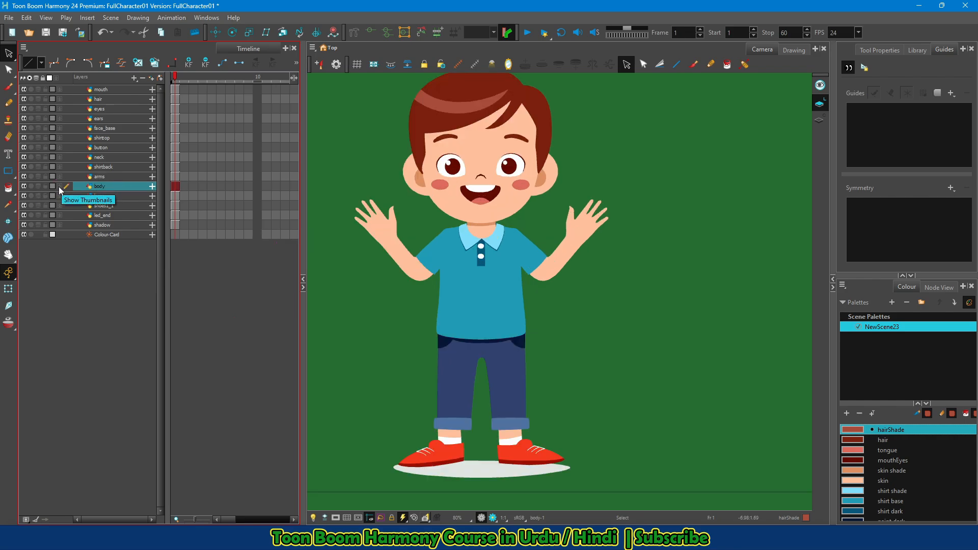
click(60, 186)
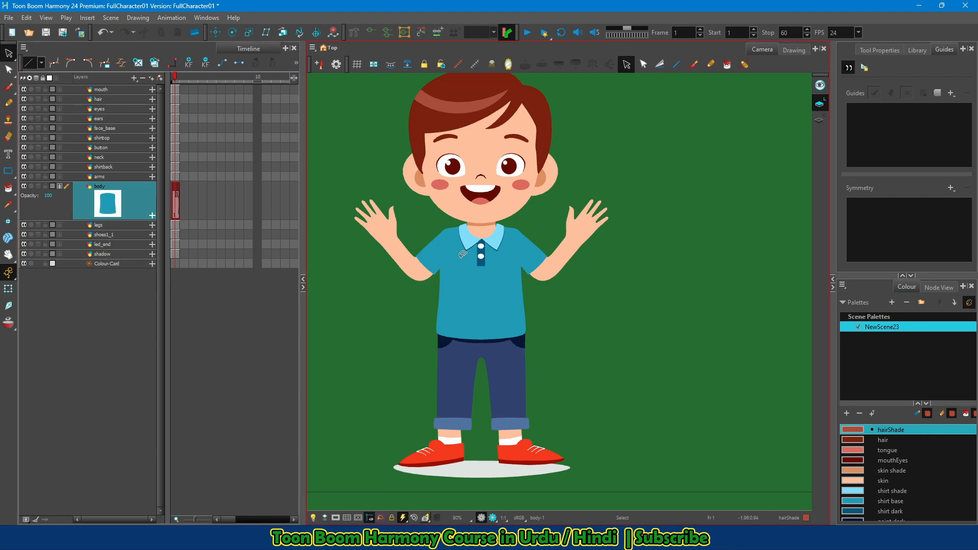
- Select the body drawing, lower the body layer's opacity to 18, and restore it to 100
mouse_move(522, 291)
mouse_down()
mouse_move(402, 305)
mouse_move(430, 311)
mouse_up()
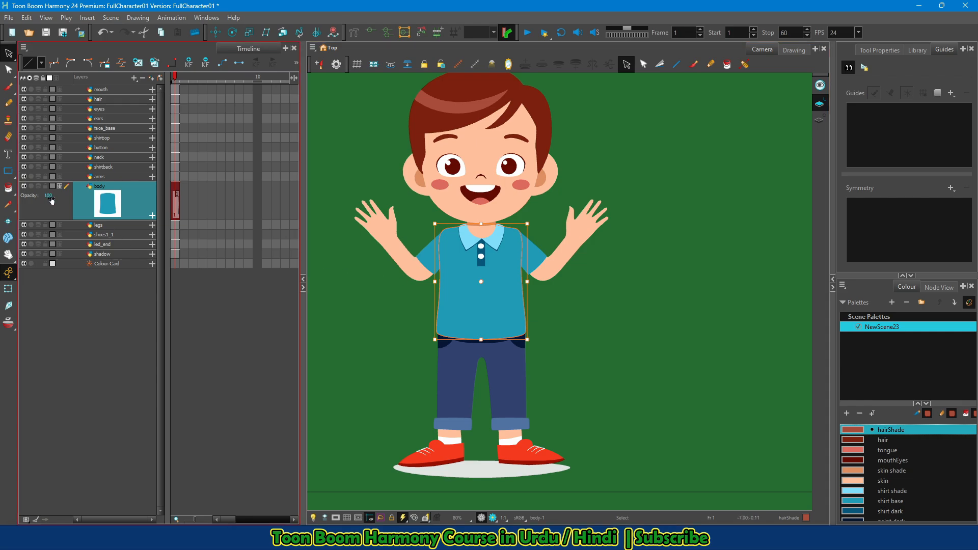
drag(49, 195, 46, 196)
drag(7, 197, 5, 197)
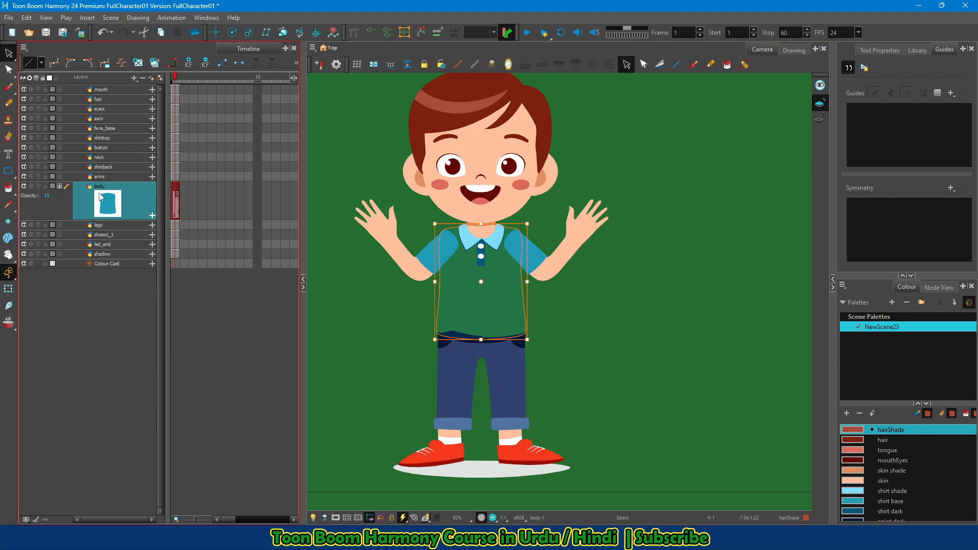
drag(48, 195, 94, 190)
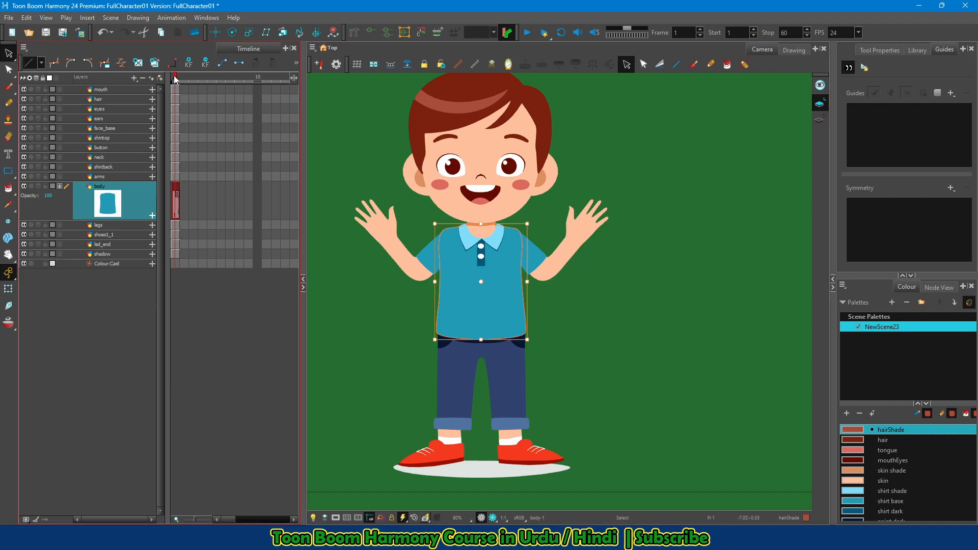
mouse_move(177, 79)
mouse_down()
mouse_move(192, 80)
mouse_move(177, 80)
mouse_up()
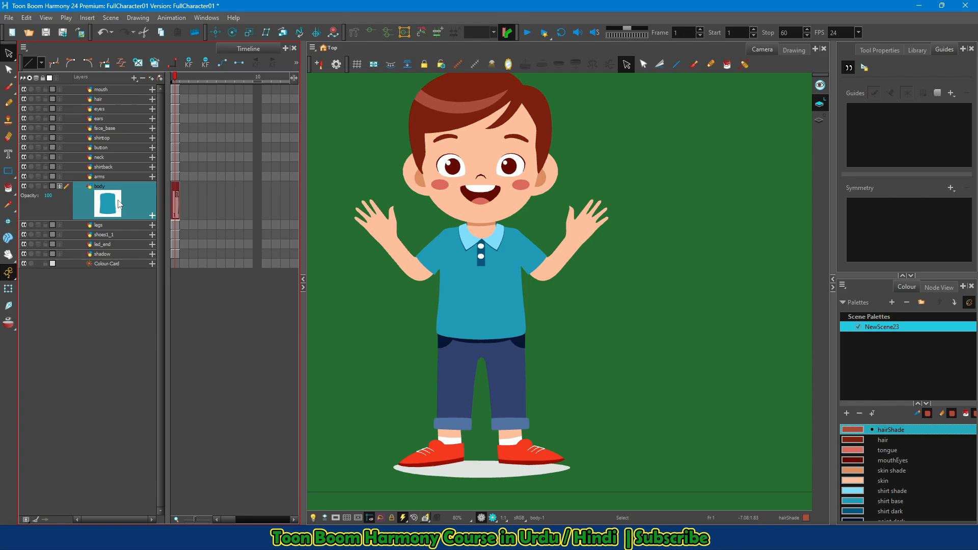
- Show the shirttop layer's thumbnails and draw a wavy freehand brush stroke on that layer at frame 2
click(59, 136)
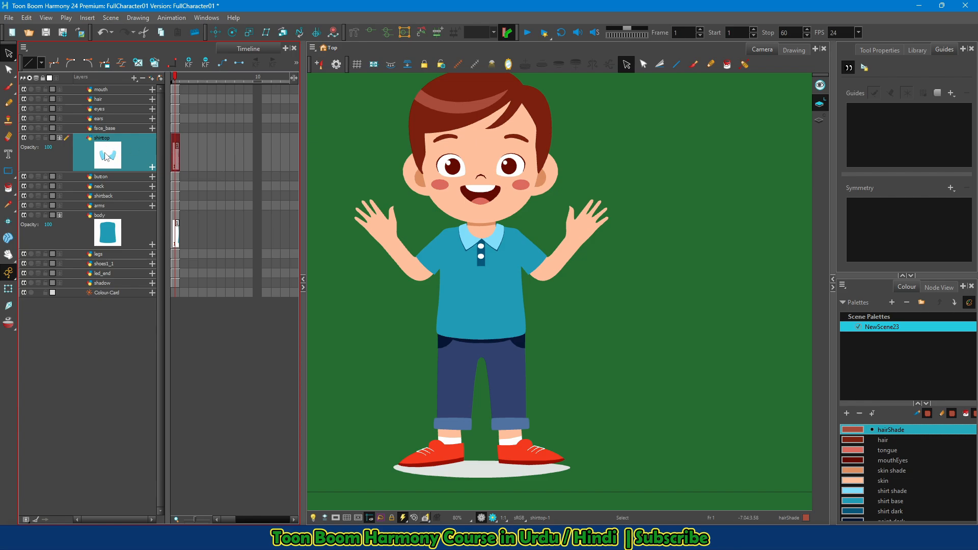
click(182, 77)
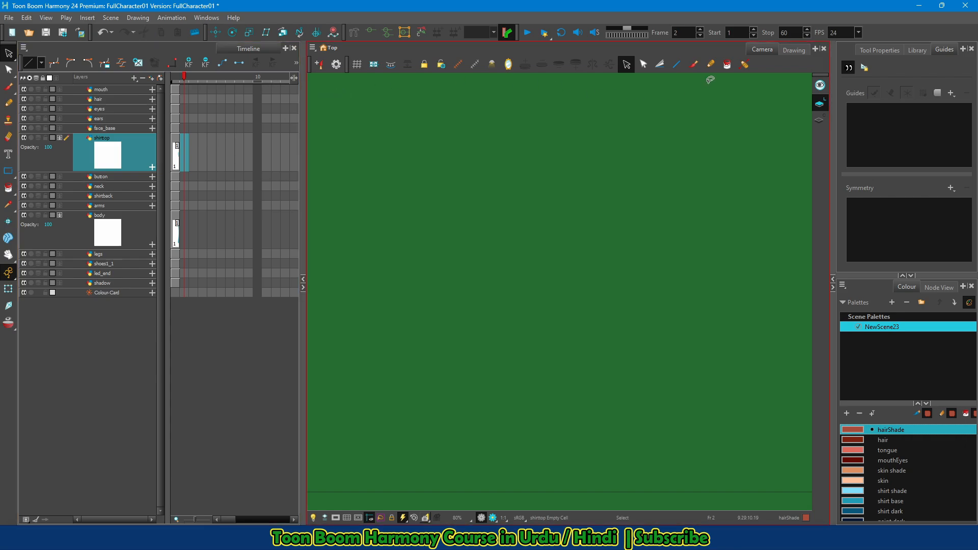
click(694, 64)
mouse_move(672, 116)
mouse_down()
mouse_move(554, 234)
mouse_move(491, 329)
mouse_up()
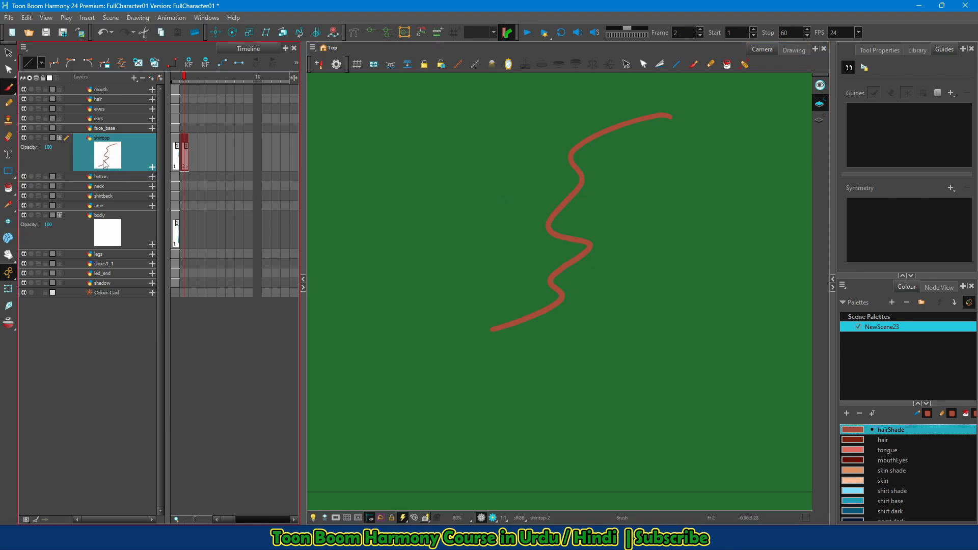
- Remove the brush drawing from frame 2 of the shirttop layer
click(186, 162)
key(Delete)
key(ctrl+z)
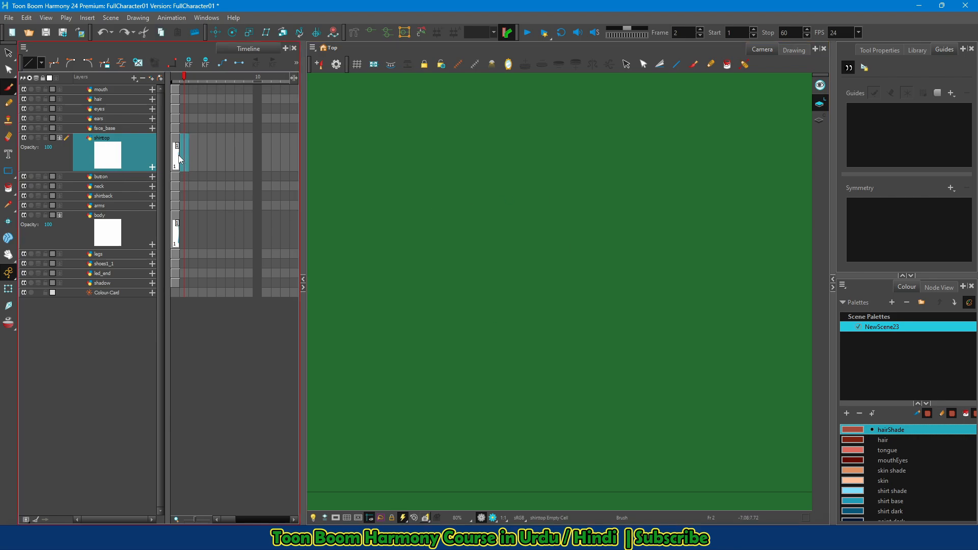
- Hide the thumbnails of the shirttop and body layers, and go back to frame 1
click(59, 138)
click(59, 186)
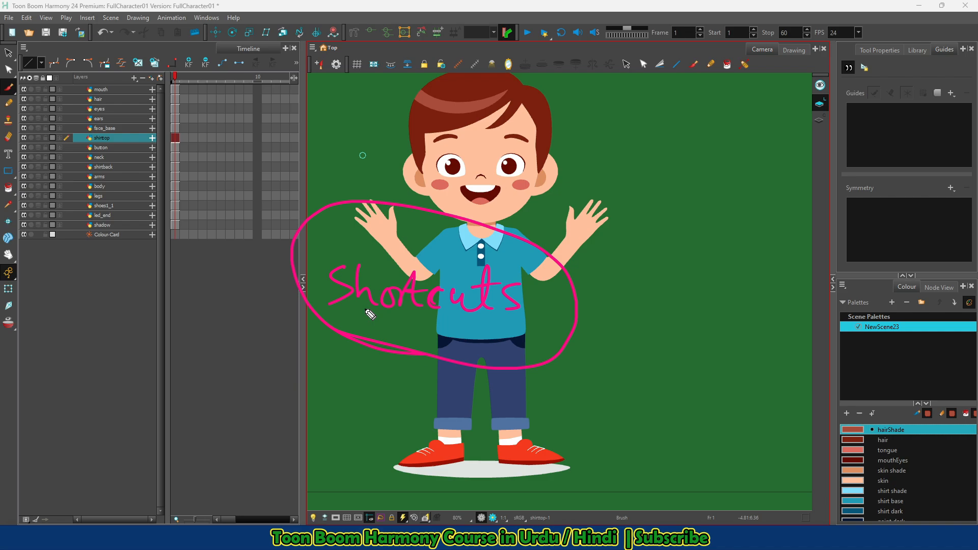
key(Escape)
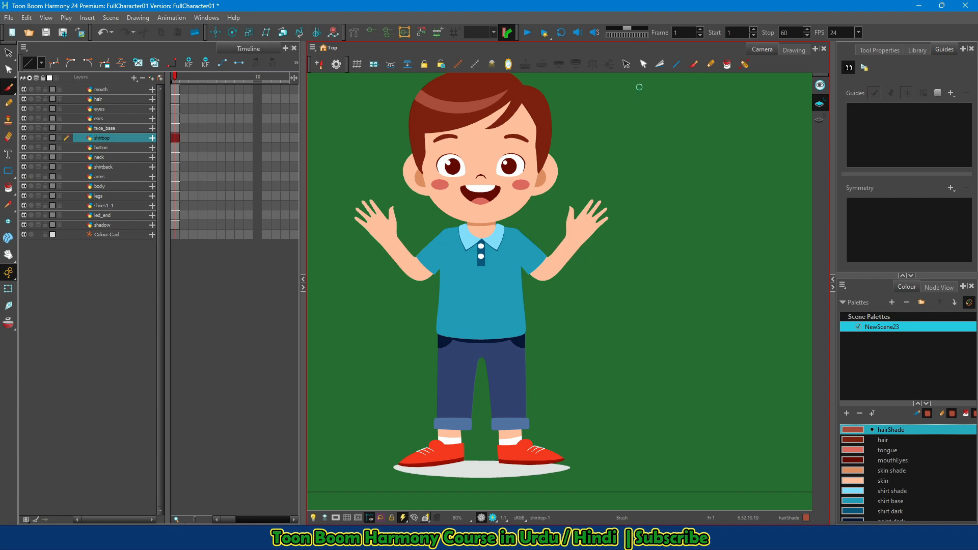
- Switch back to the Select tool and select the shirttop layer, followed by the arms layer
click(626, 66)
click(98, 139)
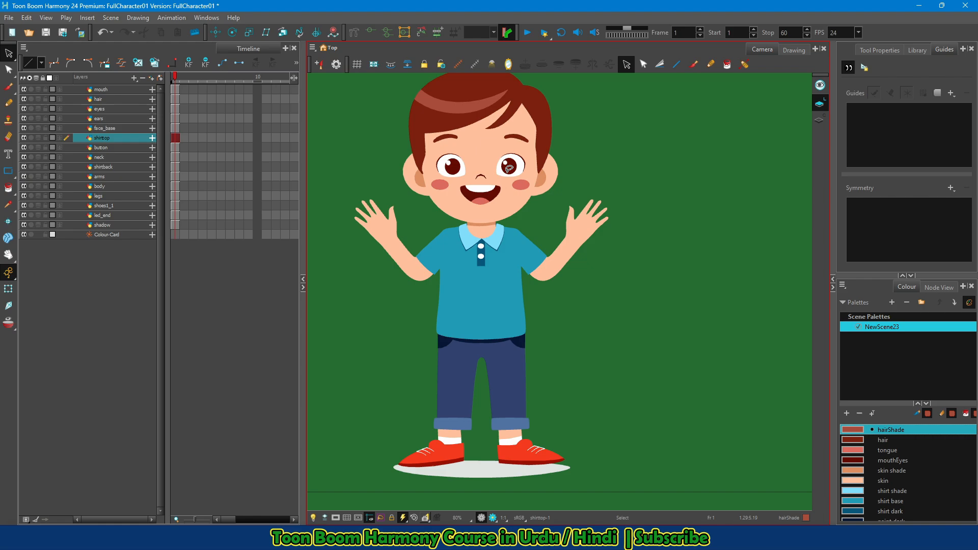
mouse_move(545, 214)
mouse_down()
mouse_move(566, 168)
mouse_move(387, 286)
mouse_move(541, 244)
mouse_up()
click(108, 176)
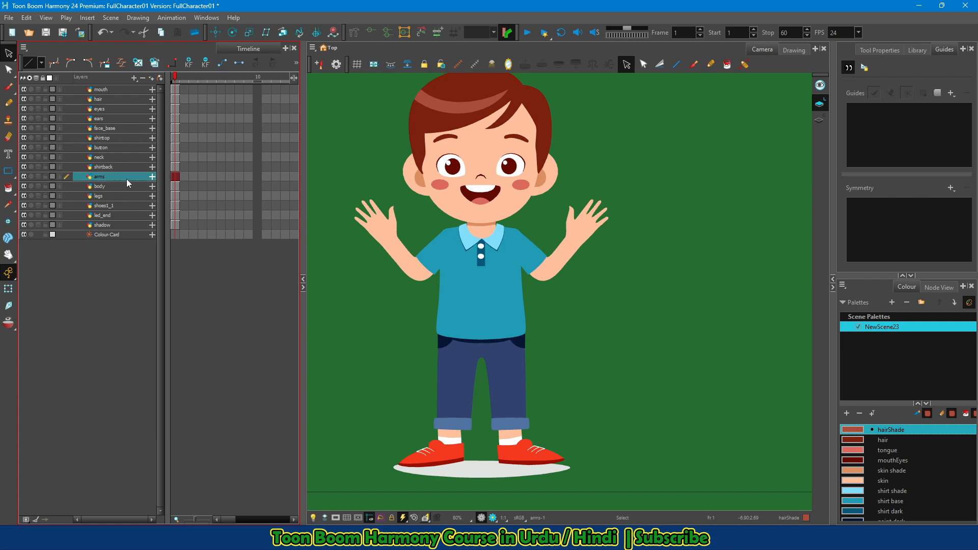
- Lasso-select both arms, the character's right trouser leg, the left arm alone and the hair one after another in the Camera view
mouse_move(698, 211)
mouse_down()
mouse_move(573, 108)
mouse_move(609, 409)
mouse_move(665, 97)
mouse_up()
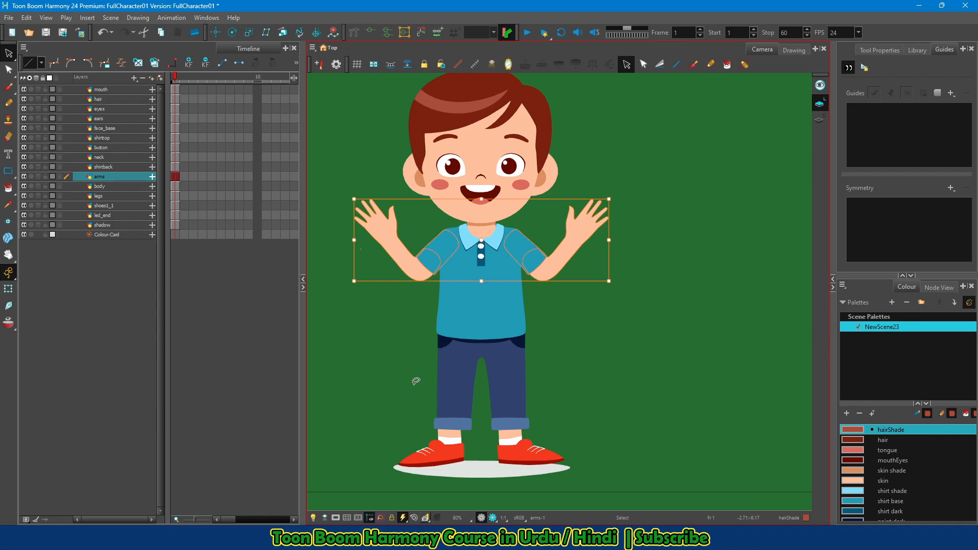
drag(414, 384, 457, 381)
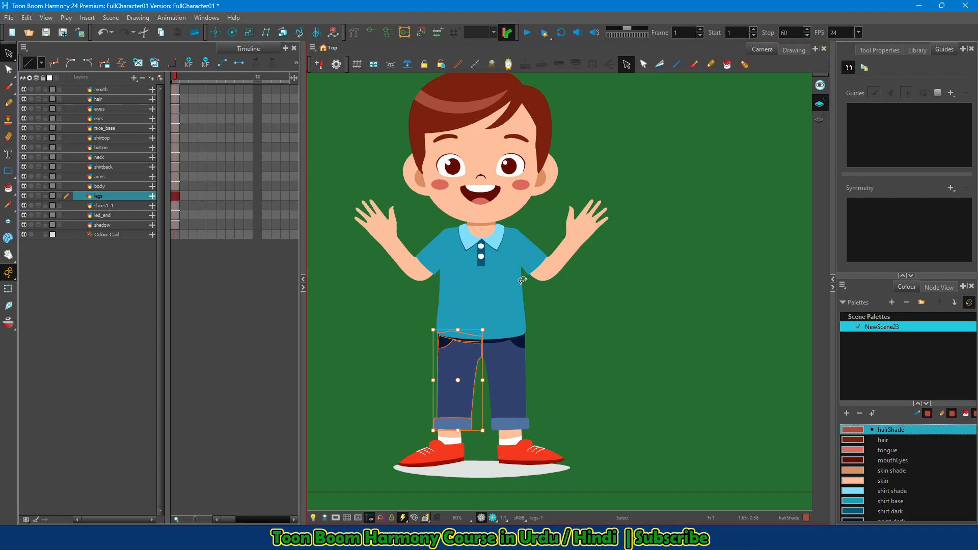
drag(579, 285, 567, 243)
drag(568, 244, 575, 286)
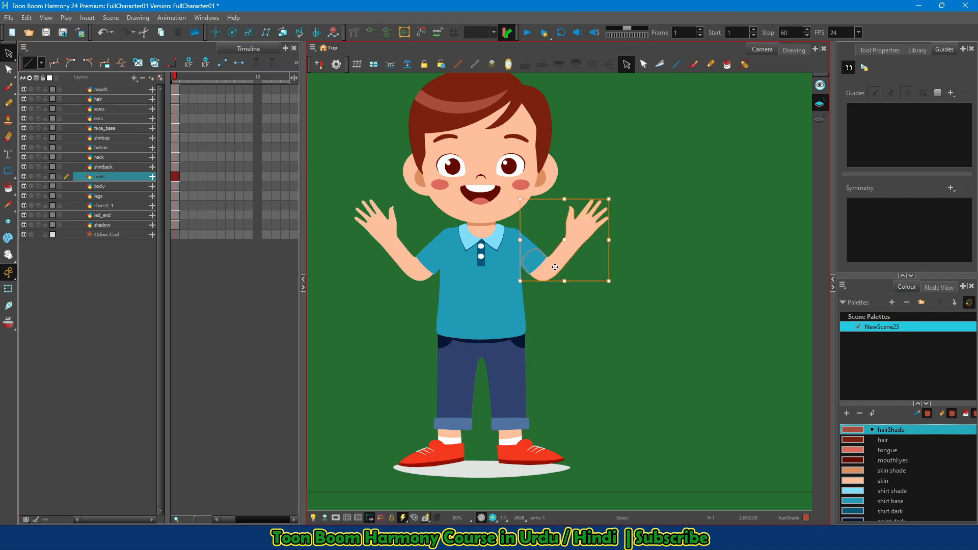
drag(403, 111, 418, 119)
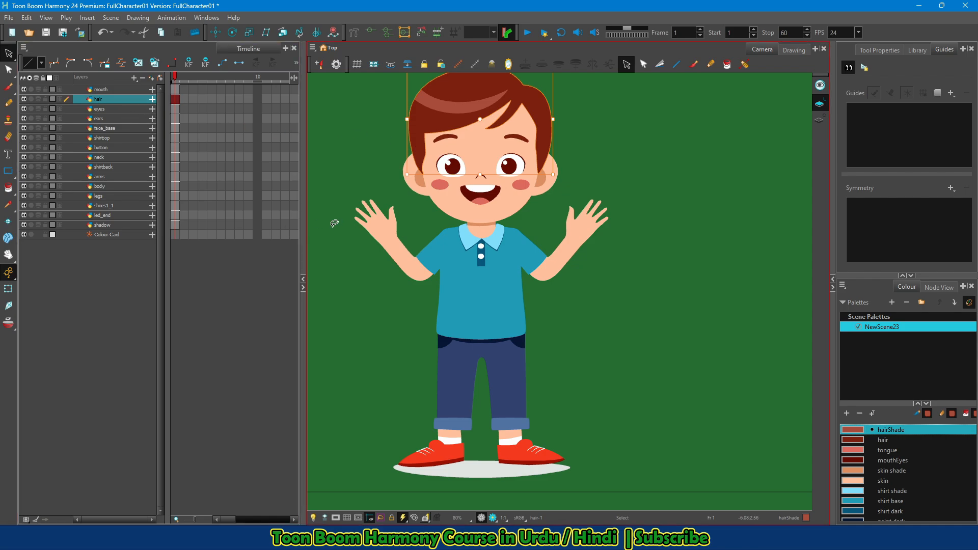
- Switch the interface layout to the Default workspace
click(206, 18)
mouse_move(235, 42)
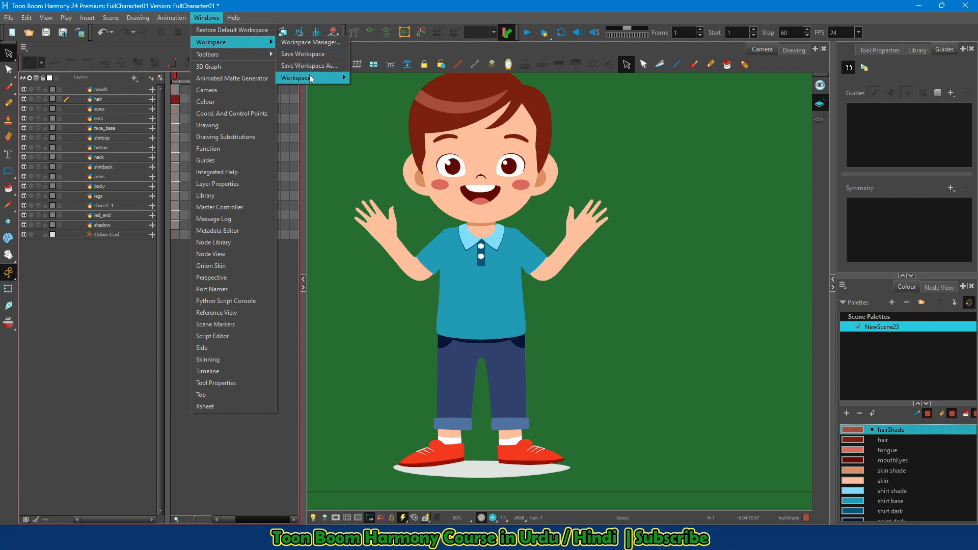
mouse_move(314, 78)
click(381, 100)
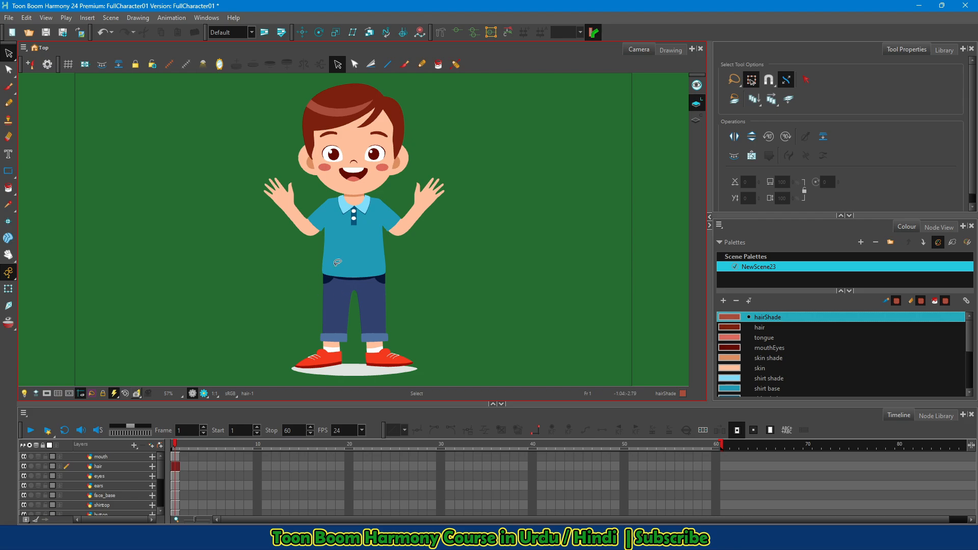
- Select the shoe on the character's right foot and locate its shoes1_1 layer in the Timeline
drag(305, 346, 319, 358)
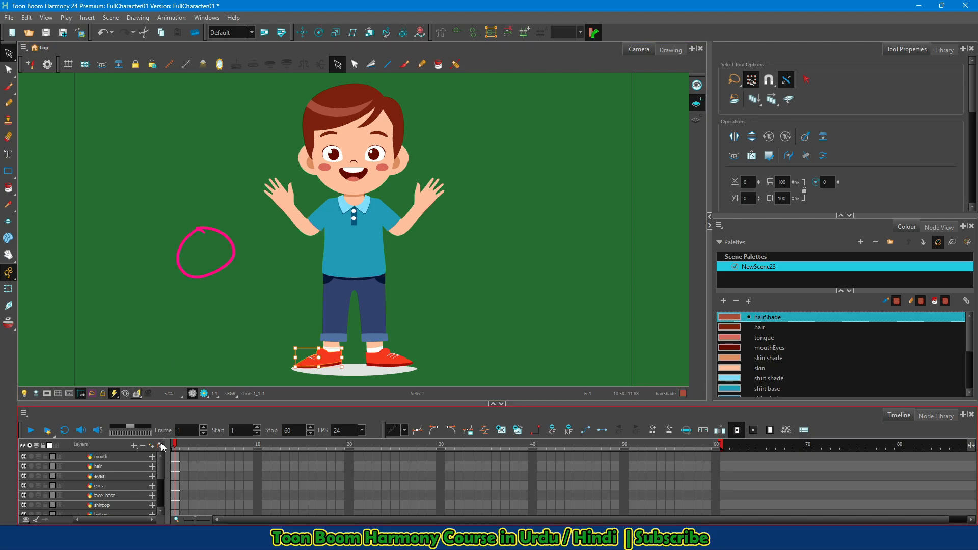
scroll(157, 471, down, 3)
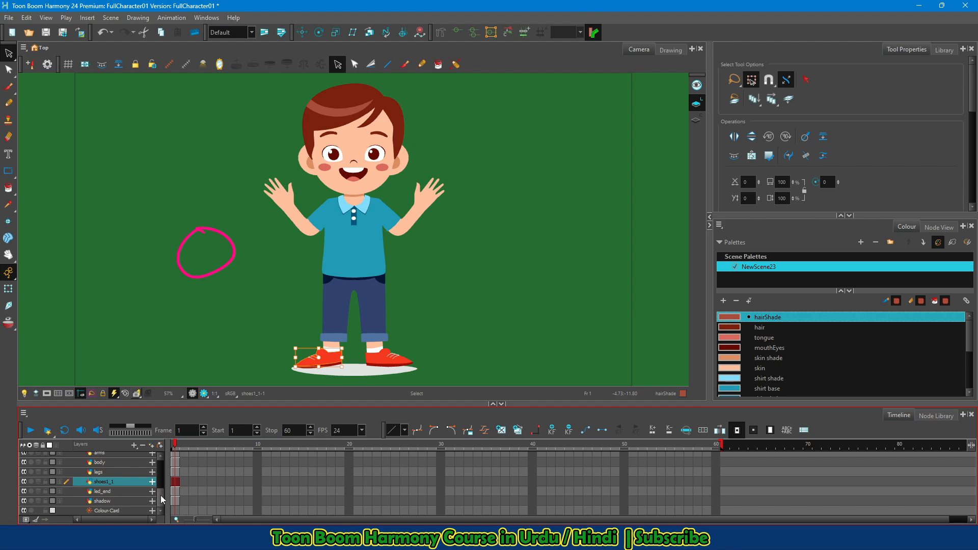
drag(160, 496, 160, 458)
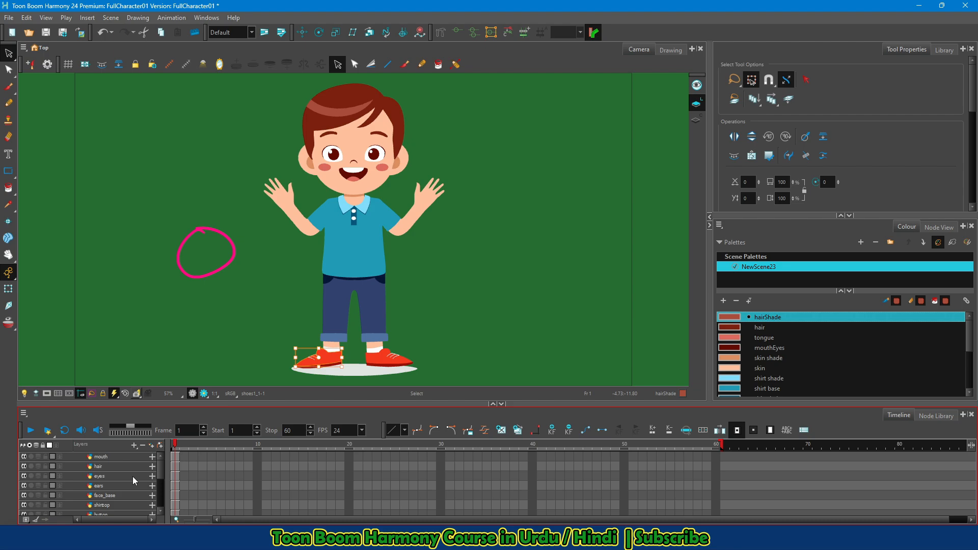
drag(161, 468, 162, 490)
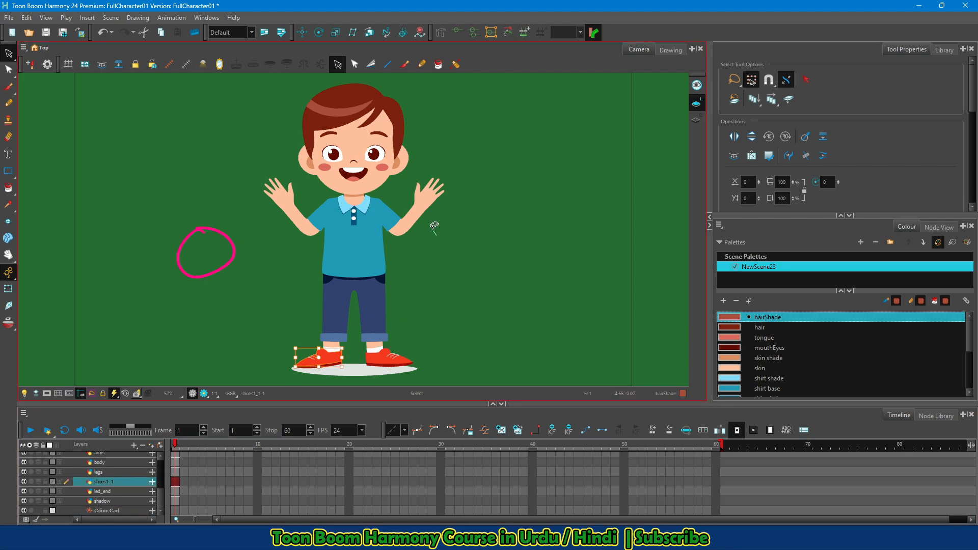
- Select the character's left arm and centre the Timeline on its arms layer, finishing with the right trouser leg selected
click(424, 203)
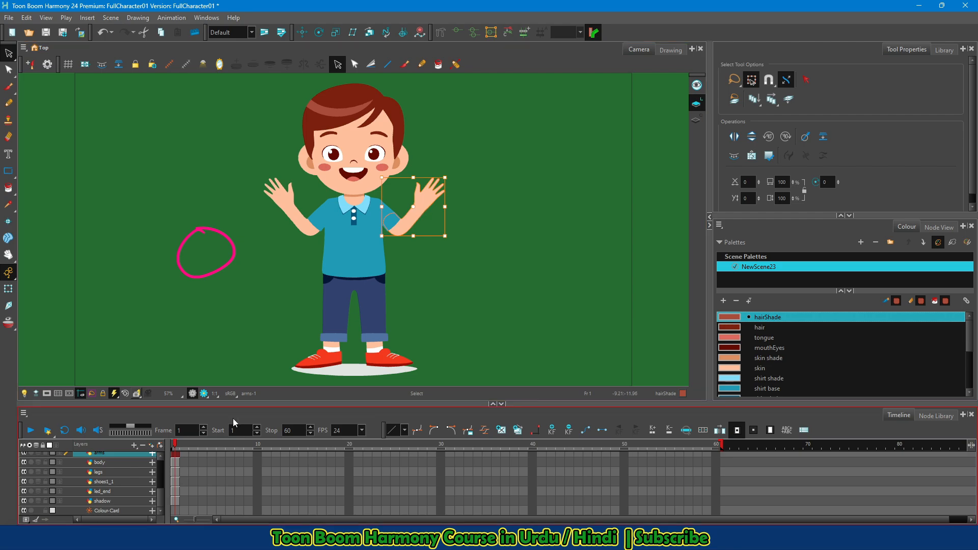
key(o)
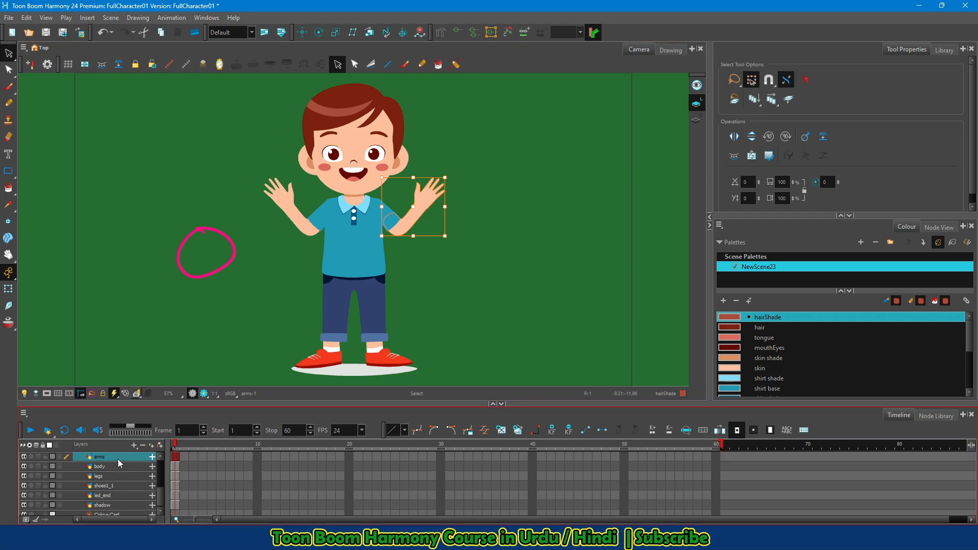
click(333, 316)
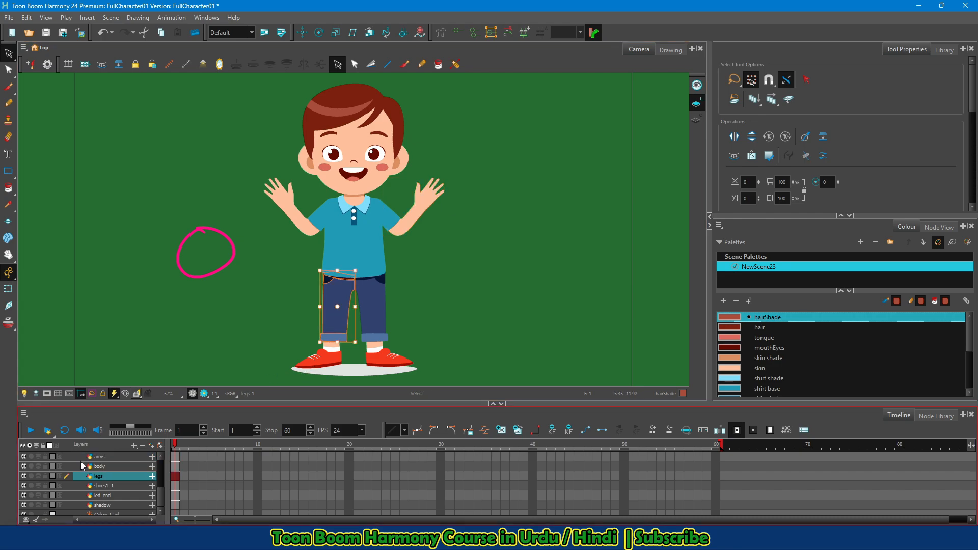